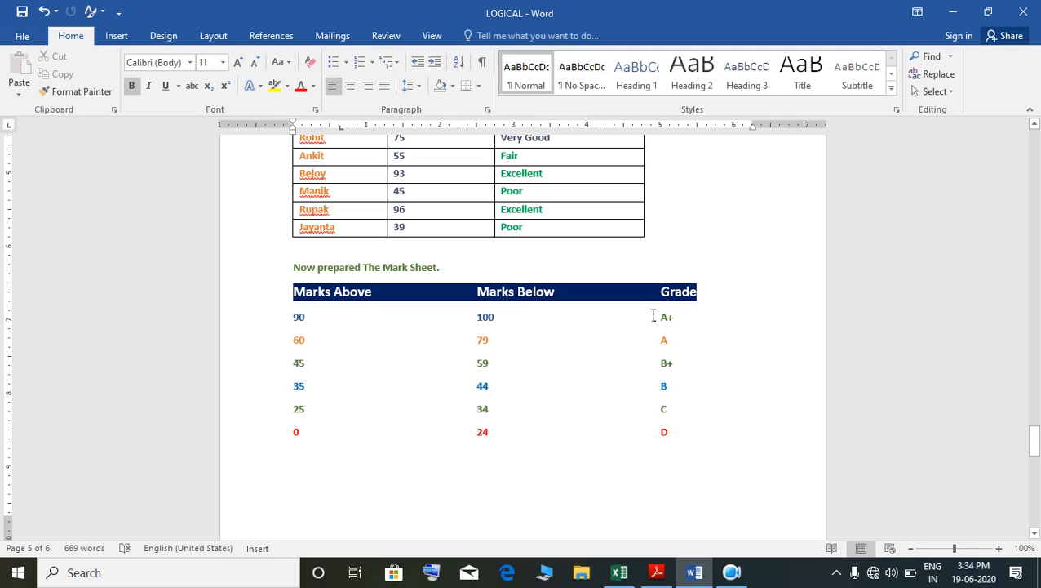
Step: Change the grade for marks 90 to 100 to AA and add a row below it for 80 to 89 with grade A+
drag(680, 325, 663, 324)
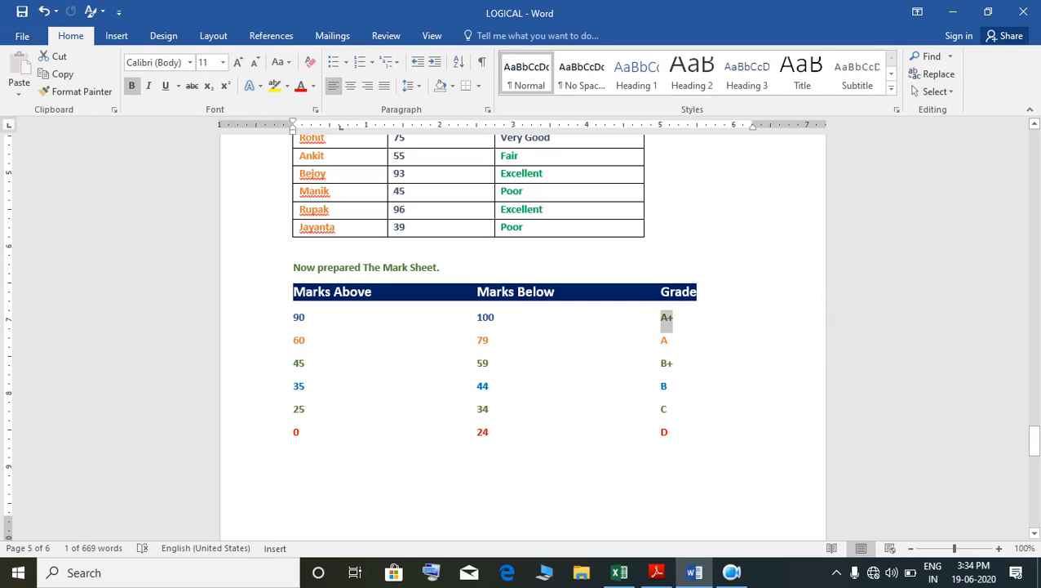
text(AA)
click(674, 344)
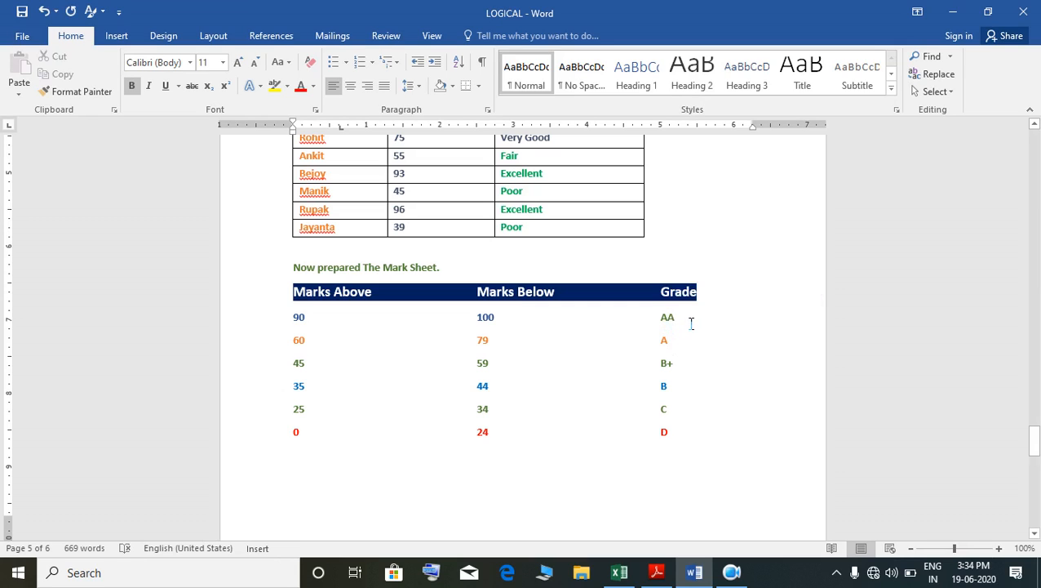
key(Return)
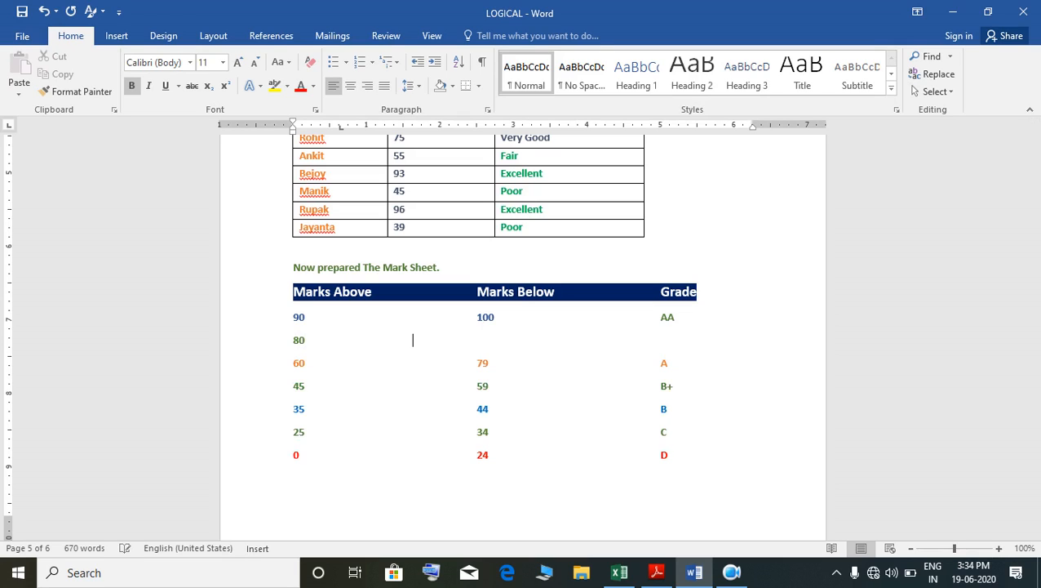
text(89a+)
key(BackSpace)
key(BackSpace)
text(A+)
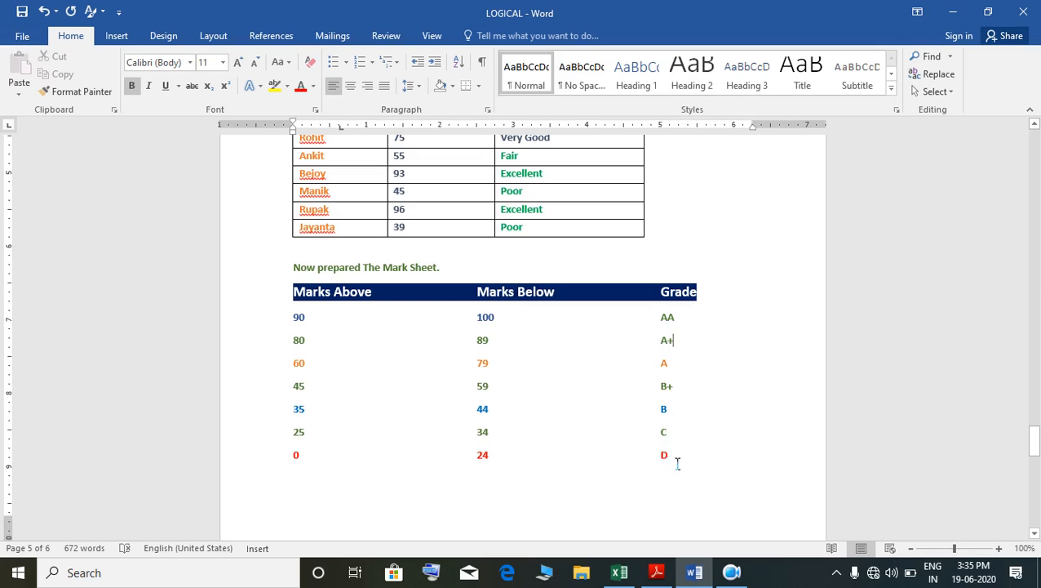
Step: Review the rest of the grading scale, the Marksheet Table and the Sales department bonus table on page 6
drag(677, 460, 661, 463)
scroll(452, 487, down, 2)
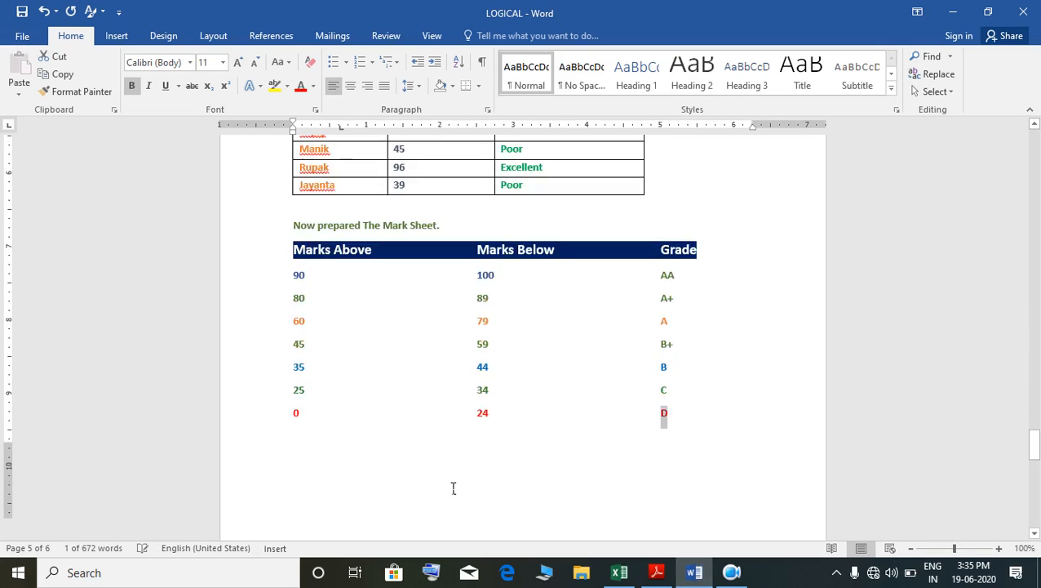
scroll(434, 499, down, 10)
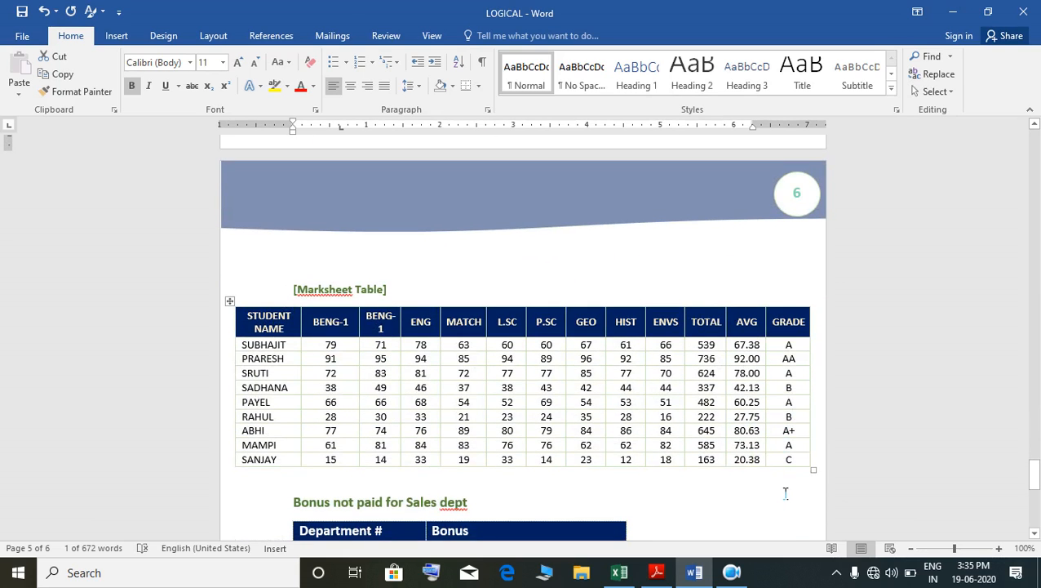
scroll(785, 492, down, 3)
scroll(785, 489, up, 3)
scroll(785, 490, down, 3)
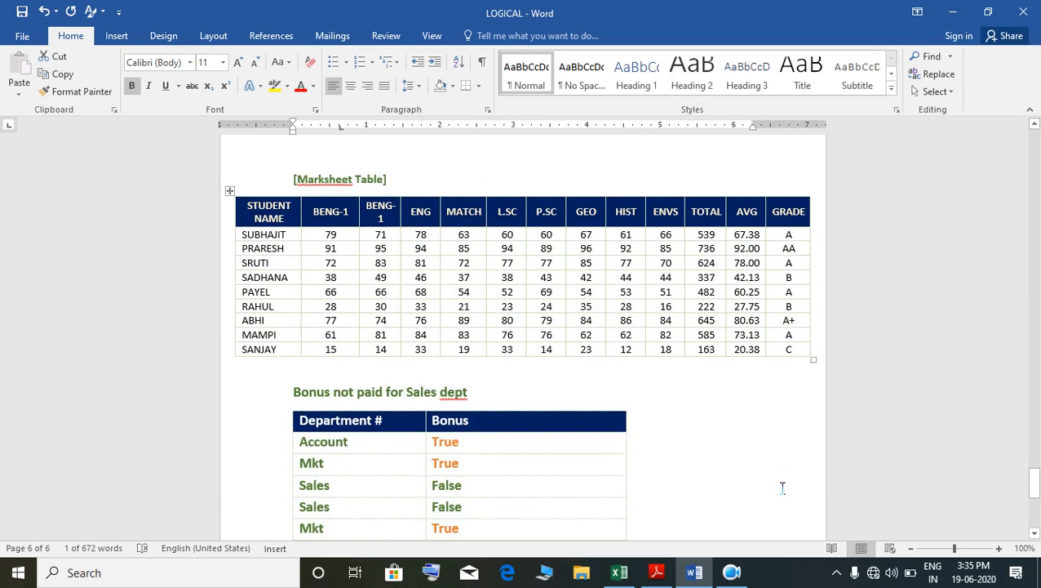
scroll(782, 488, down, 1)
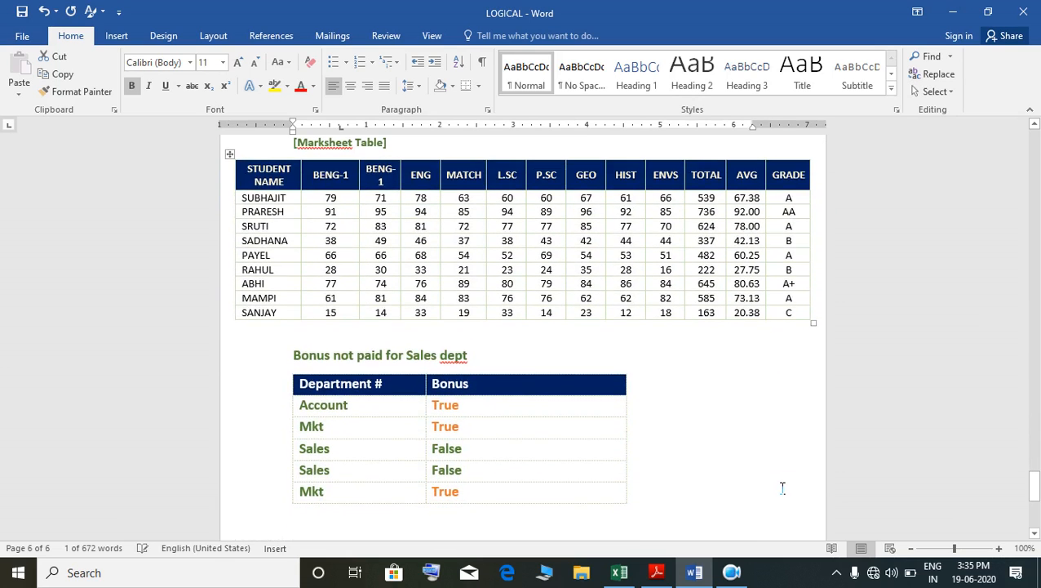
Step: Switch to the EXCEL LESSON workbook in Excel and open the LOGICAL-2 sheet
click(620, 572)
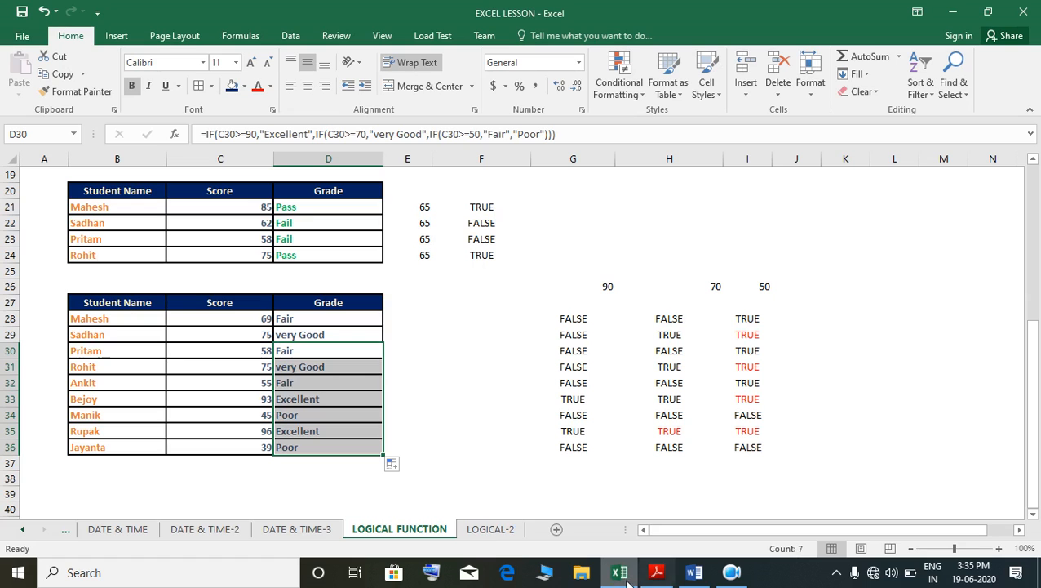
mouse_move(616, 578)
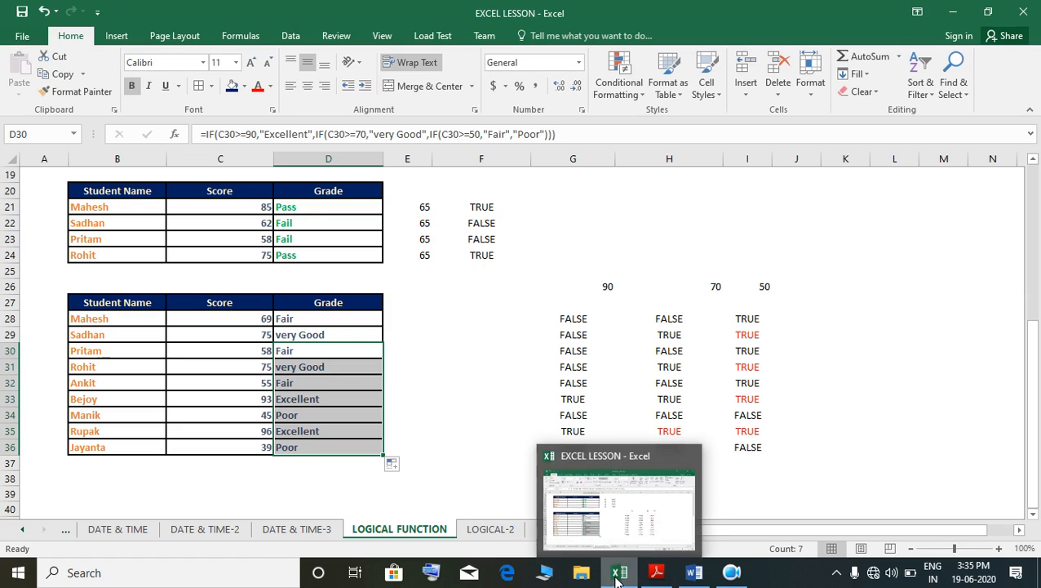
click(493, 528)
right_click(495, 529)
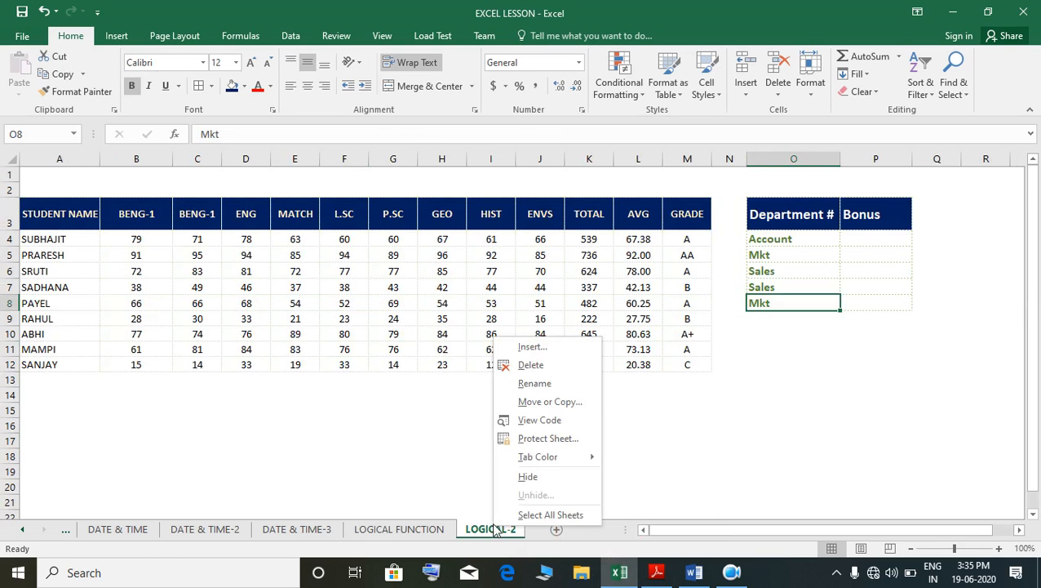
click(532, 365)
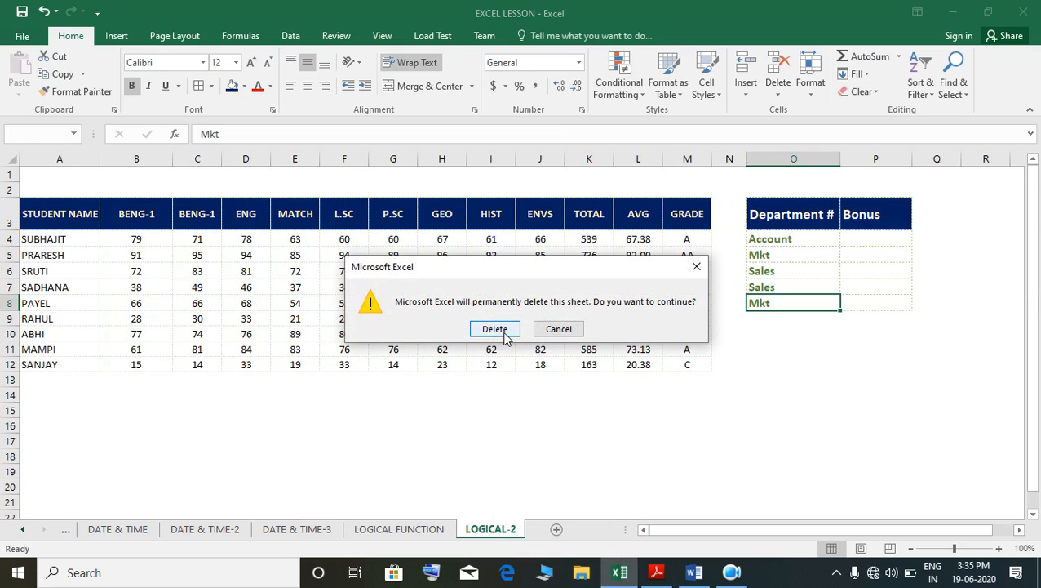
click(563, 330)
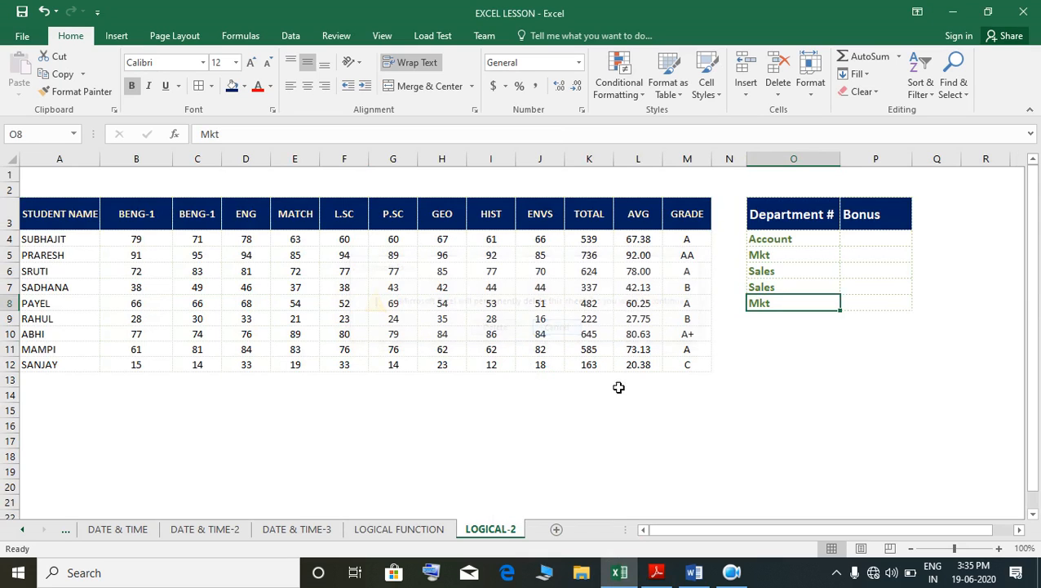
Step: Clear the TOTAL, AVG and GRADE values of all students in K4:M12
drag(606, 244, 702, 371)
key(Delete)
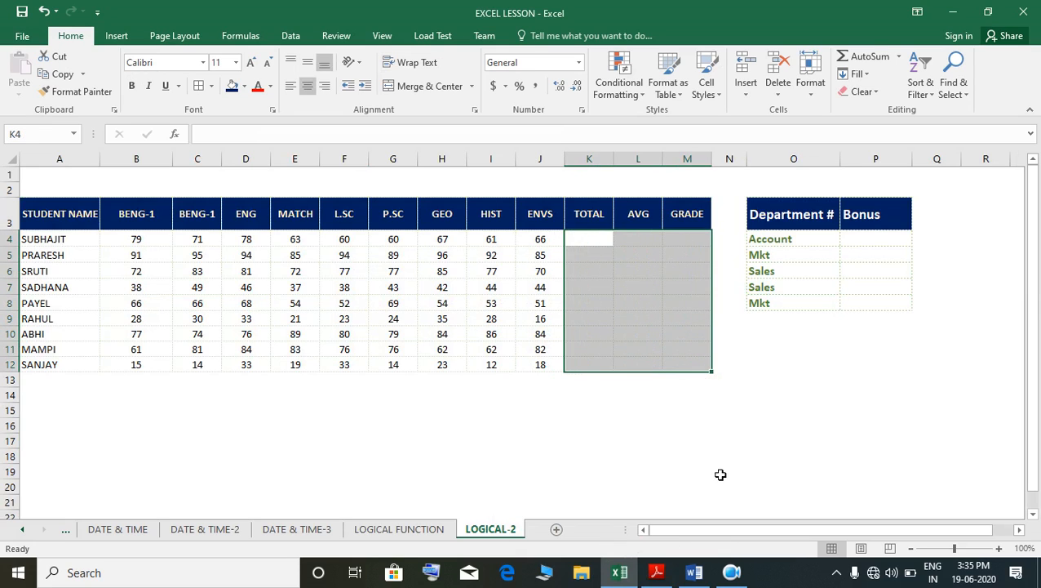
click(720, 474)
Step: Calculate the first student's TOTAL in K4 with =SUM(B4:I4) and fill the formula down to K12
click(579, 241)
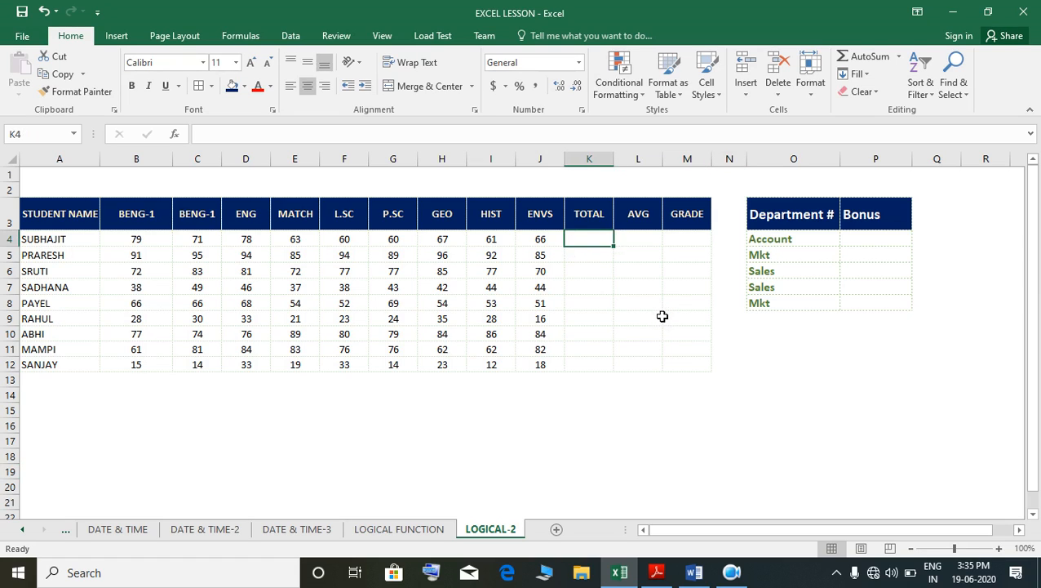
text(=s)
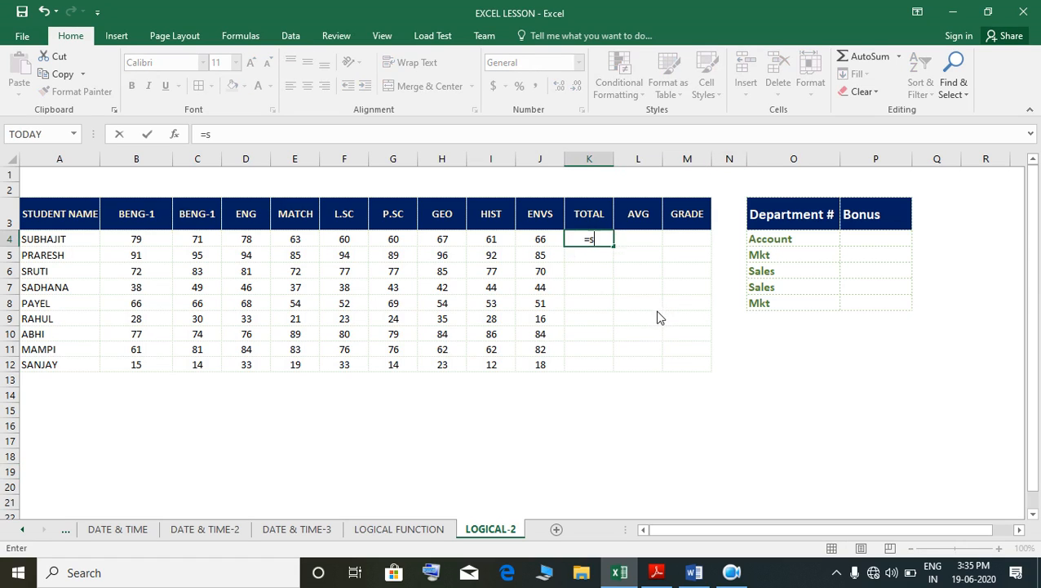
text(um)
key(Tab)
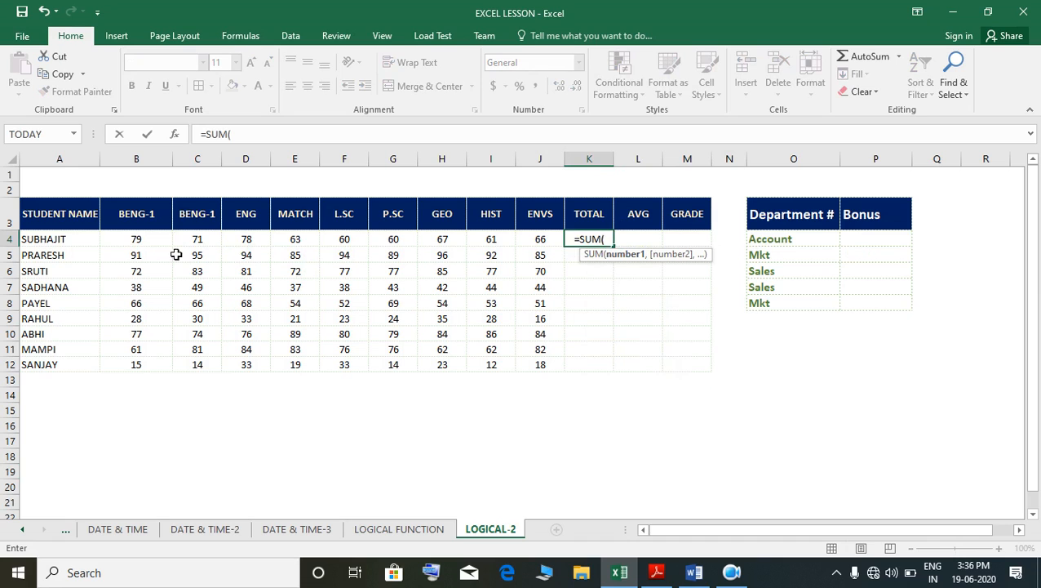
drag(142, 239, 485, 252)
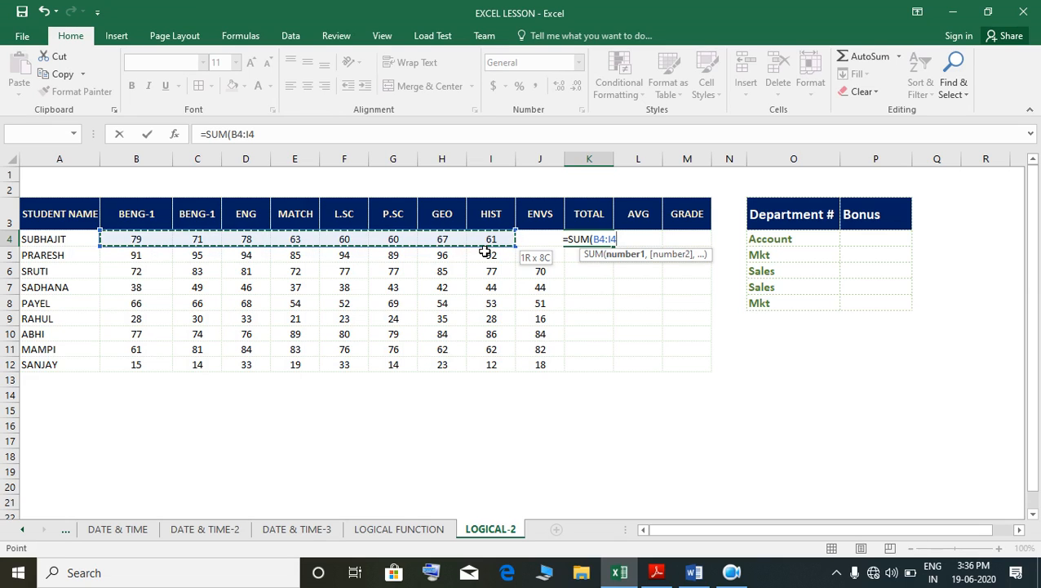
drag(485, 252, 488, 257)
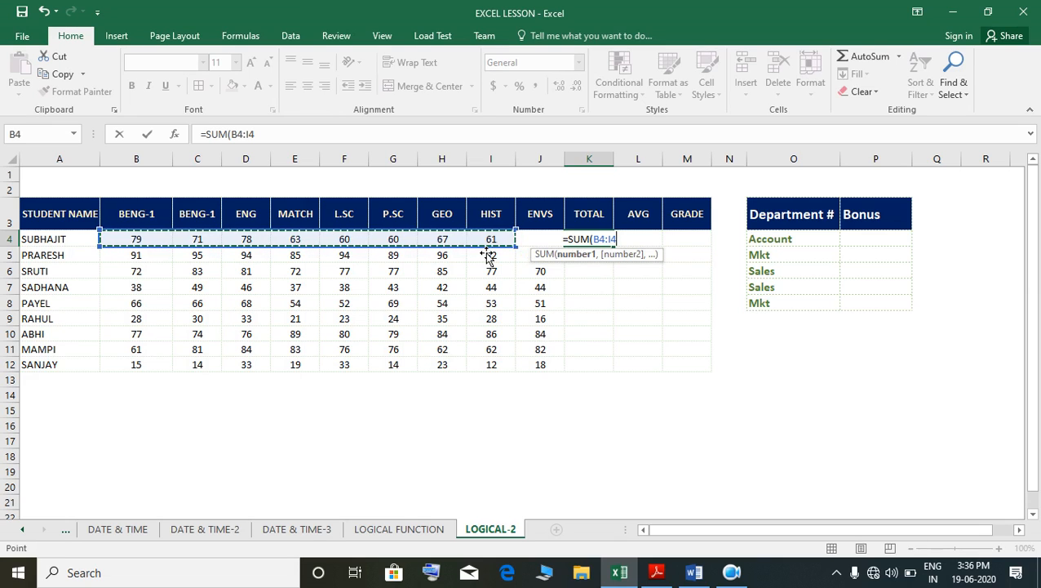
text())
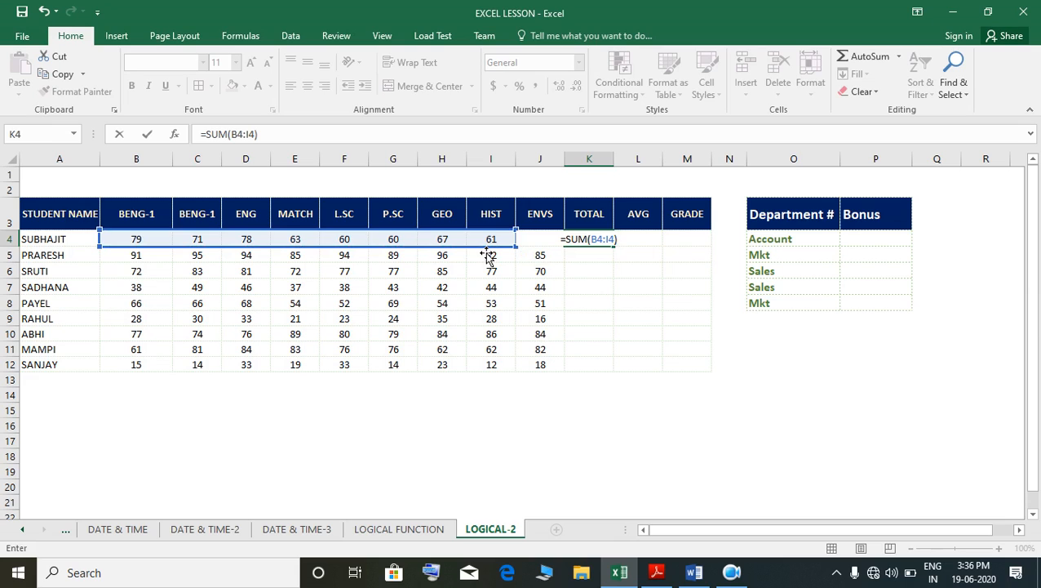
key(Return)
click(590, 238)
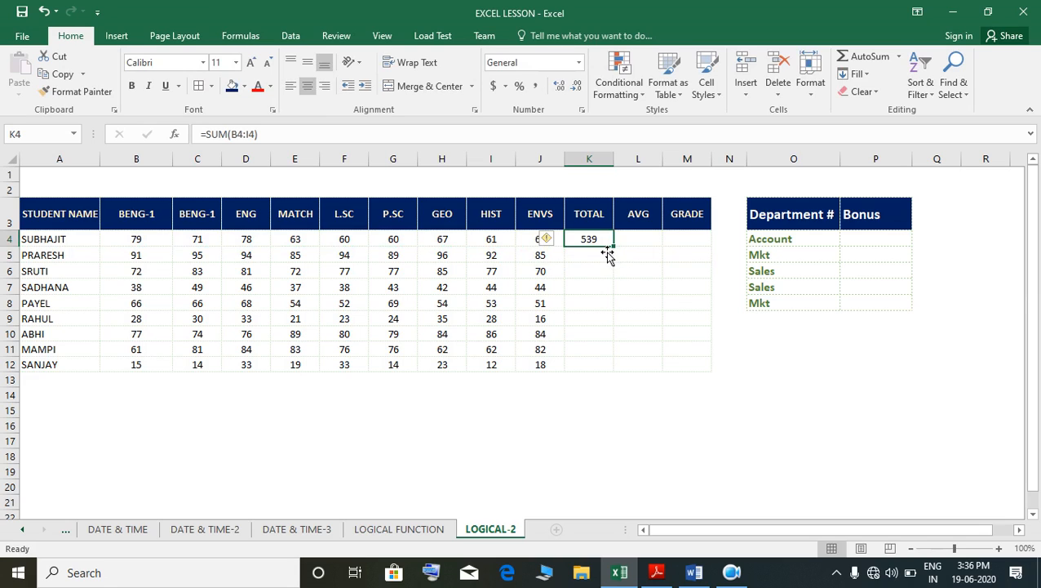
drag(619, 254, 610, 380)
Step: Calculate the first student's AVG in L4 with =AVERAGE(B4:I4) and fill the formula down to L12
click(637, 241)
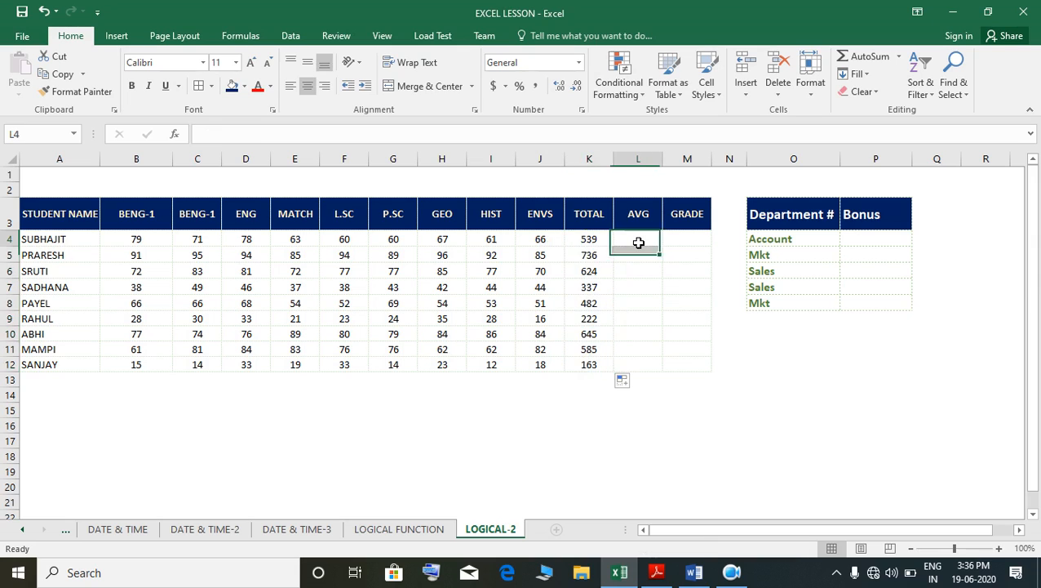
text(=a)
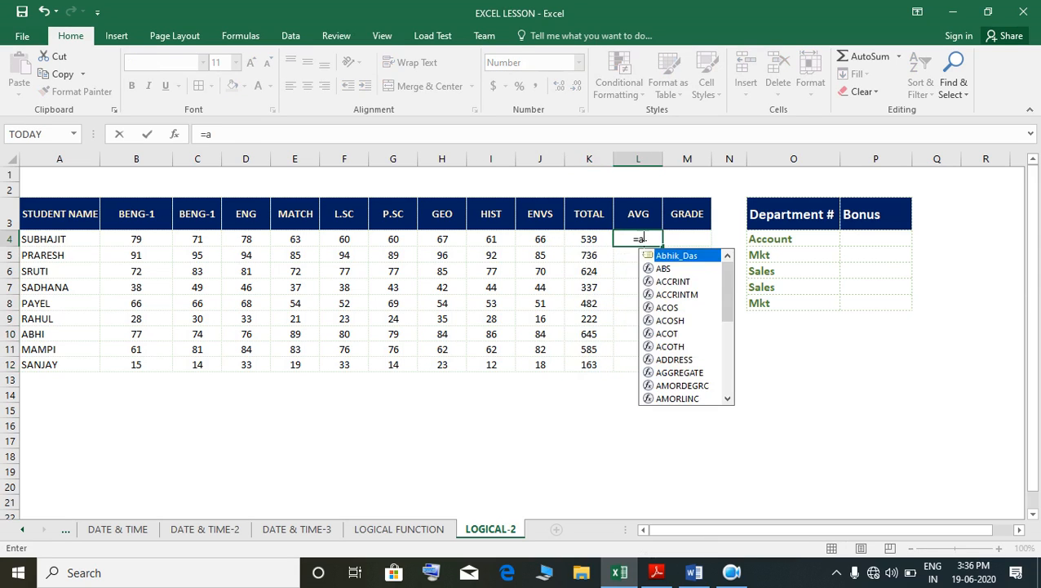
text(vera)
key(Tab)
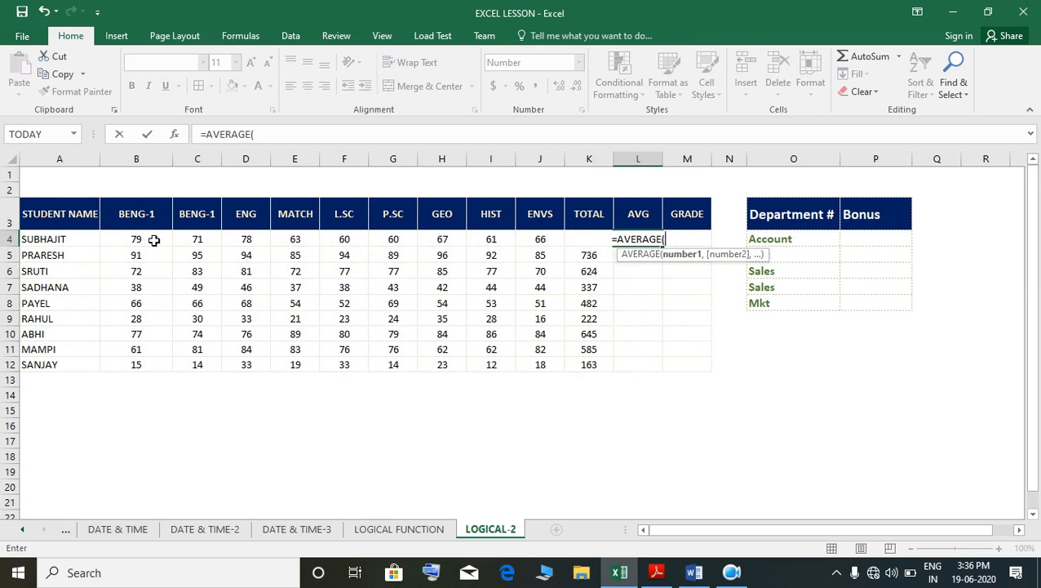
drag(139, 238, 491, 247)
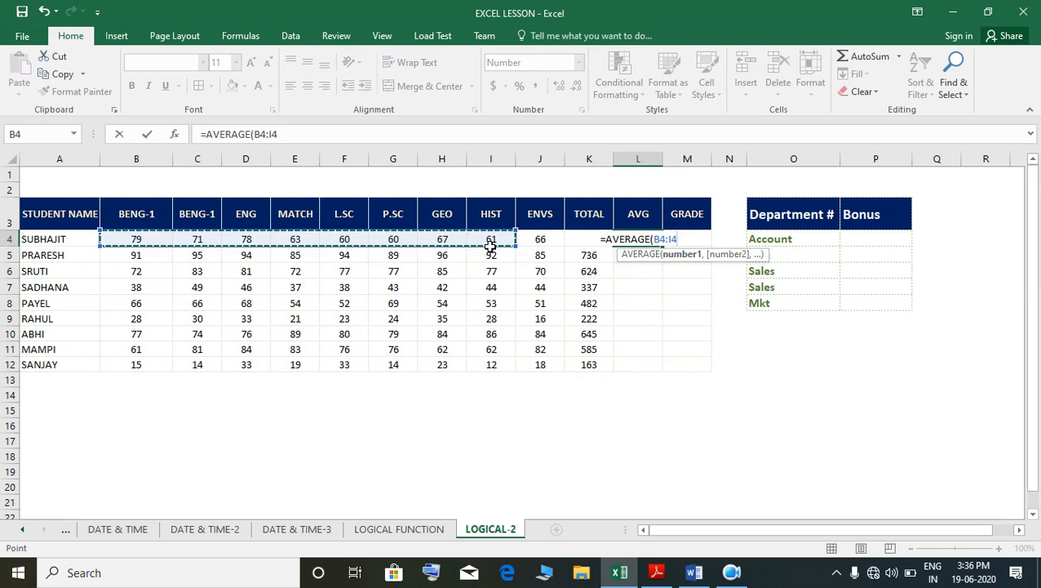
text())
key(Return)
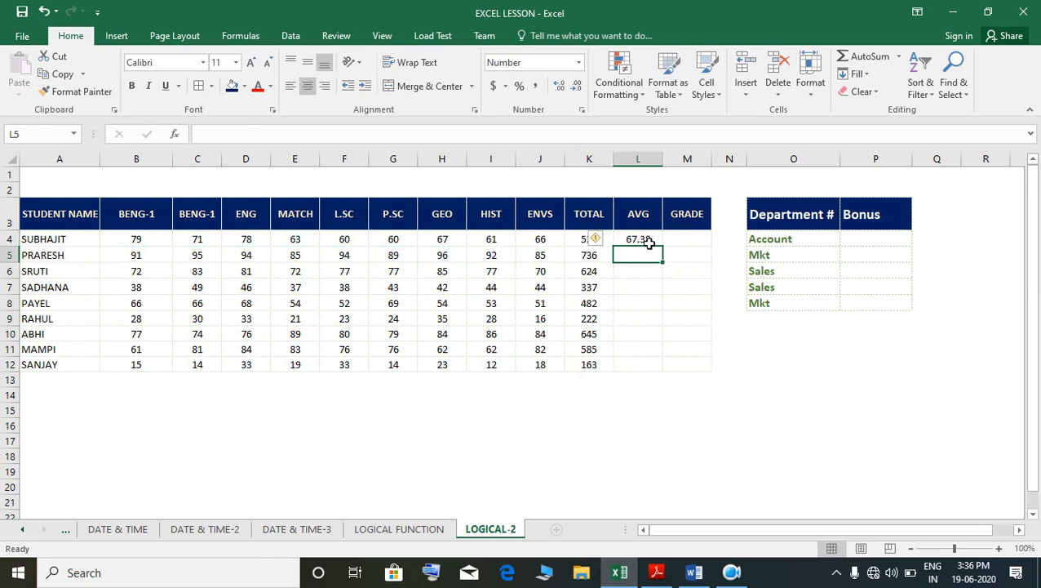
click(648, 243)
drag(671, 252, 666, 372)
Step: Start a nested IF formula in the first student's GRADE cell M4 that returns "AA" when L4>=90
click(704, 243)
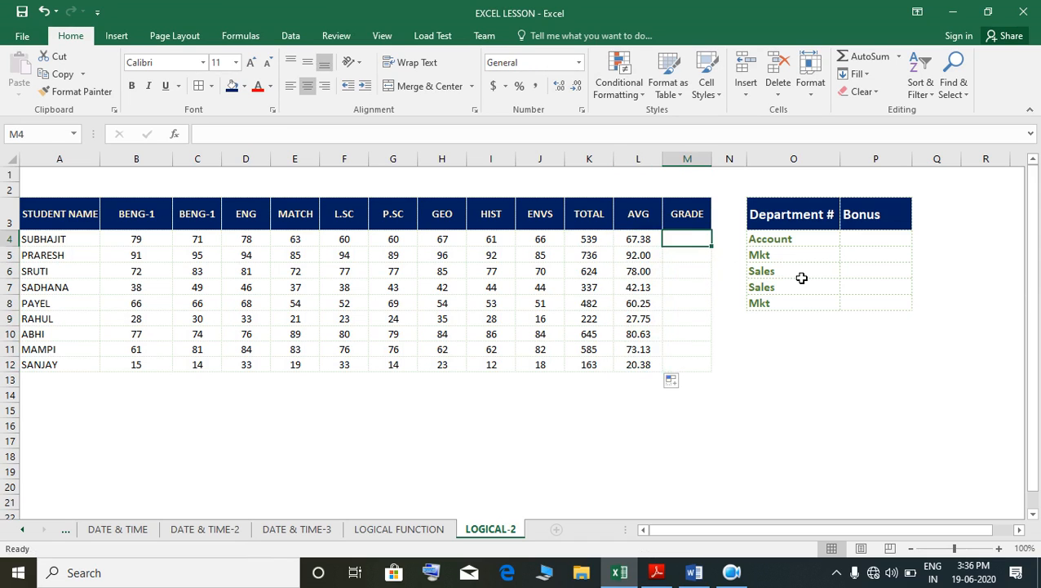
text(=if)
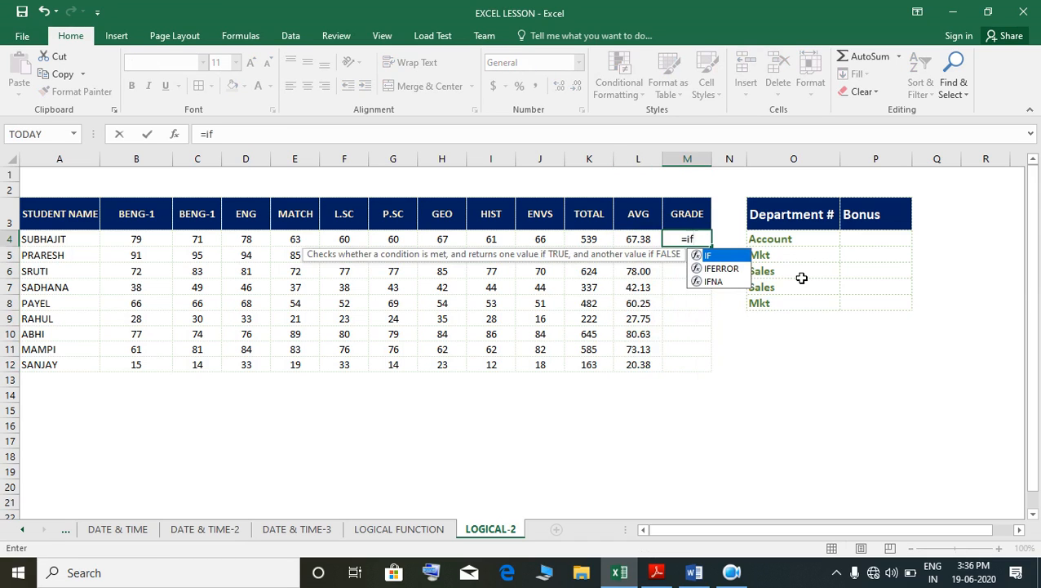
key(Tab)
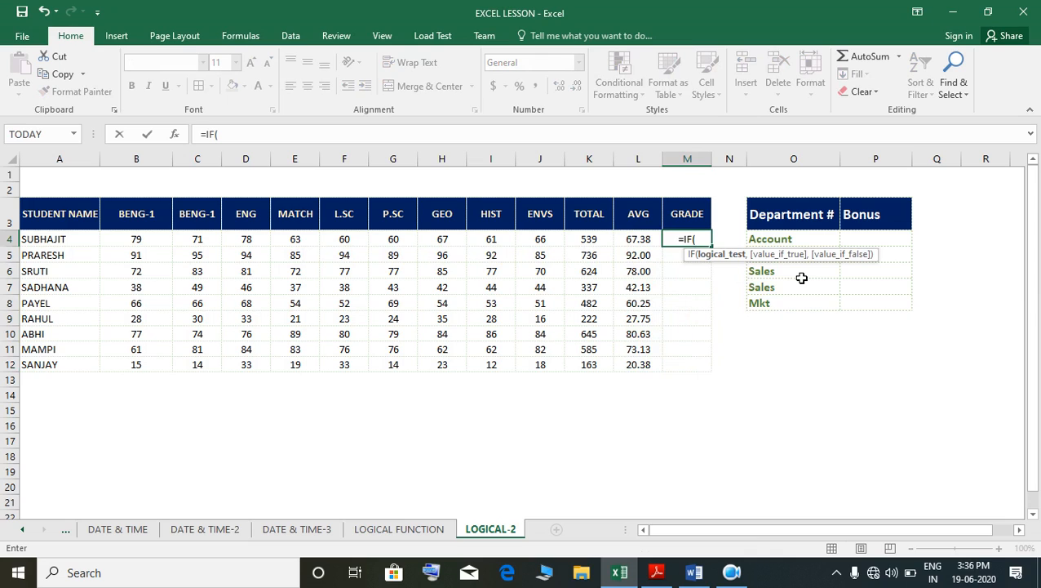
key(Left)
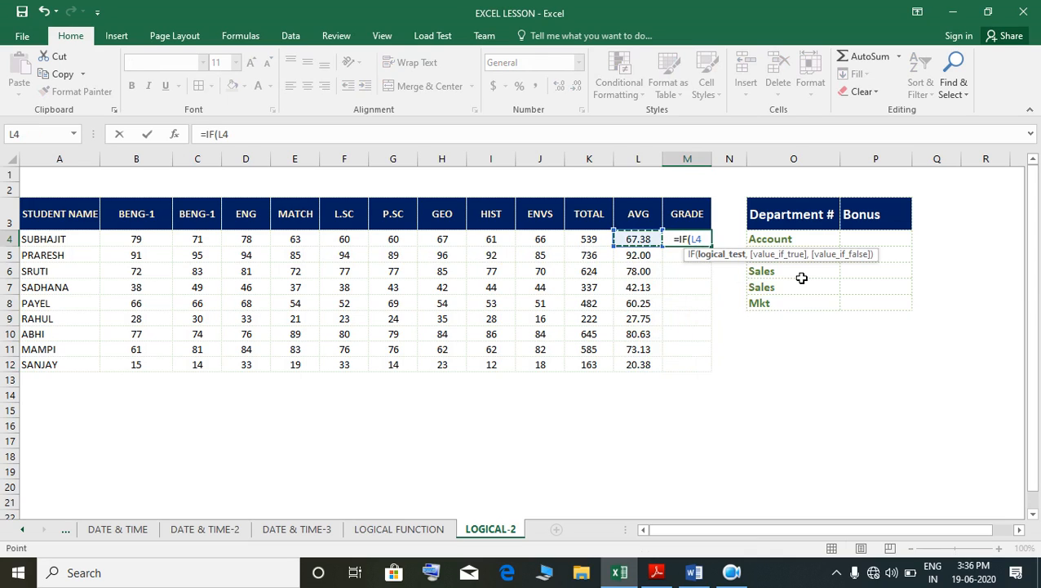
text(>=)
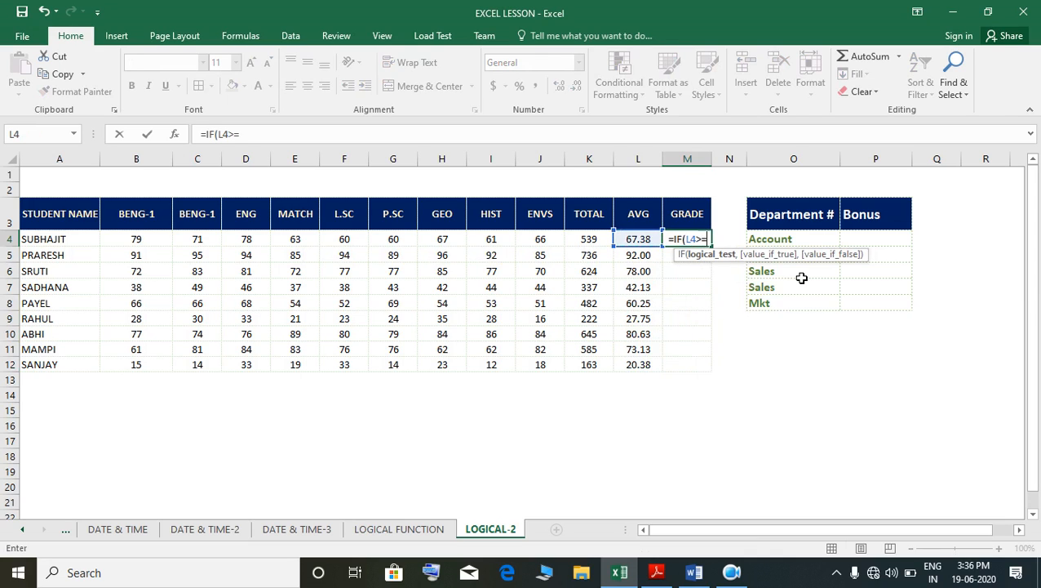
text(90)
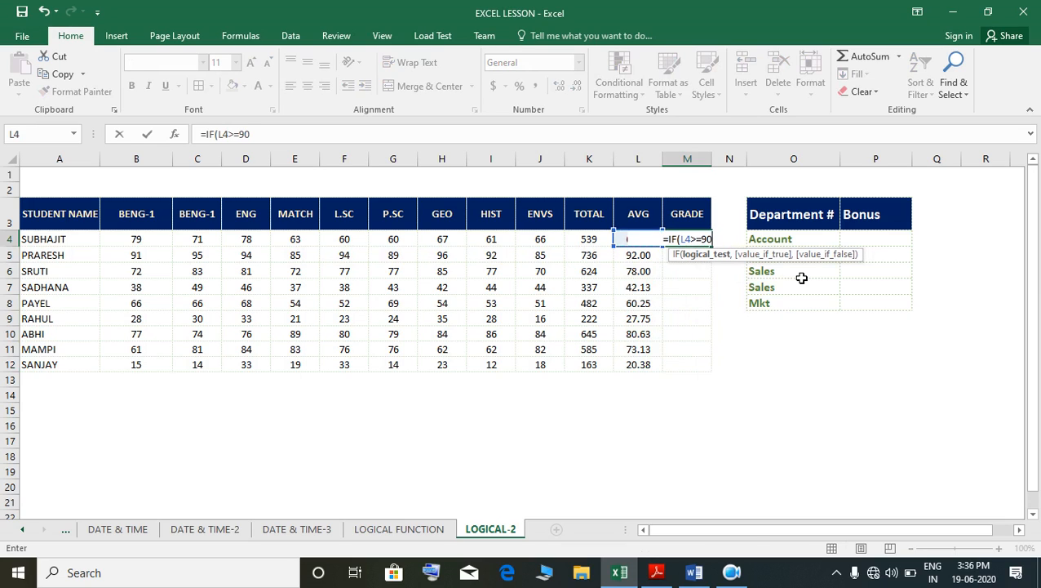
text(,")
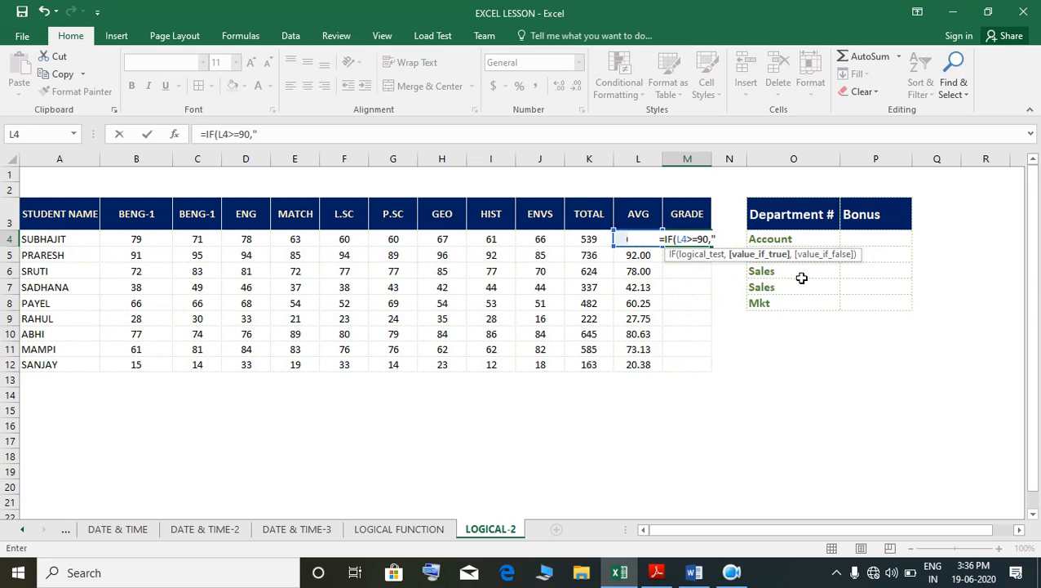
text(AA)
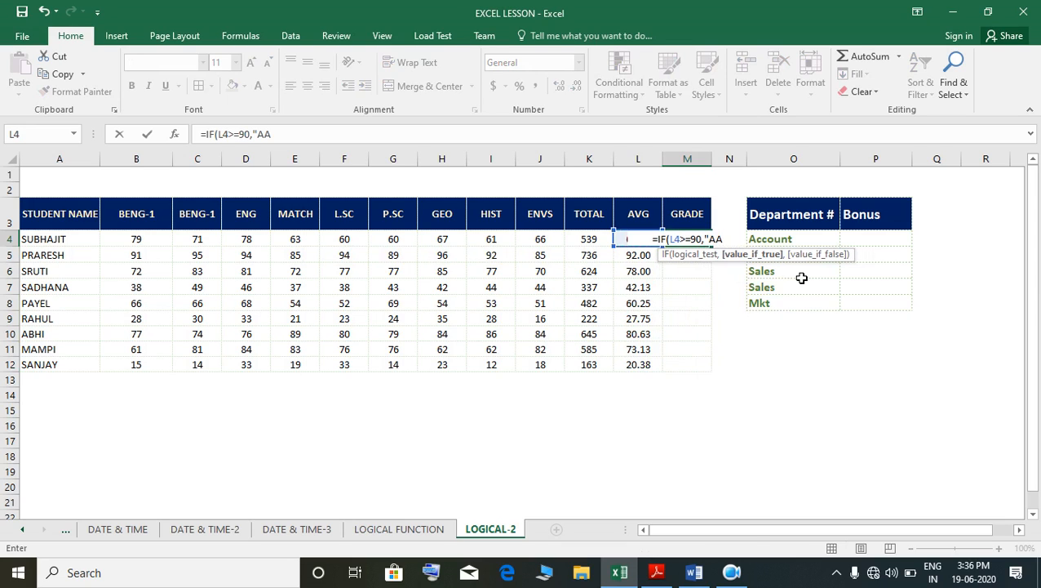
Step: Nest a second IF in the M4 grade formula that returns "A+" when L4>=80
text(",IF)
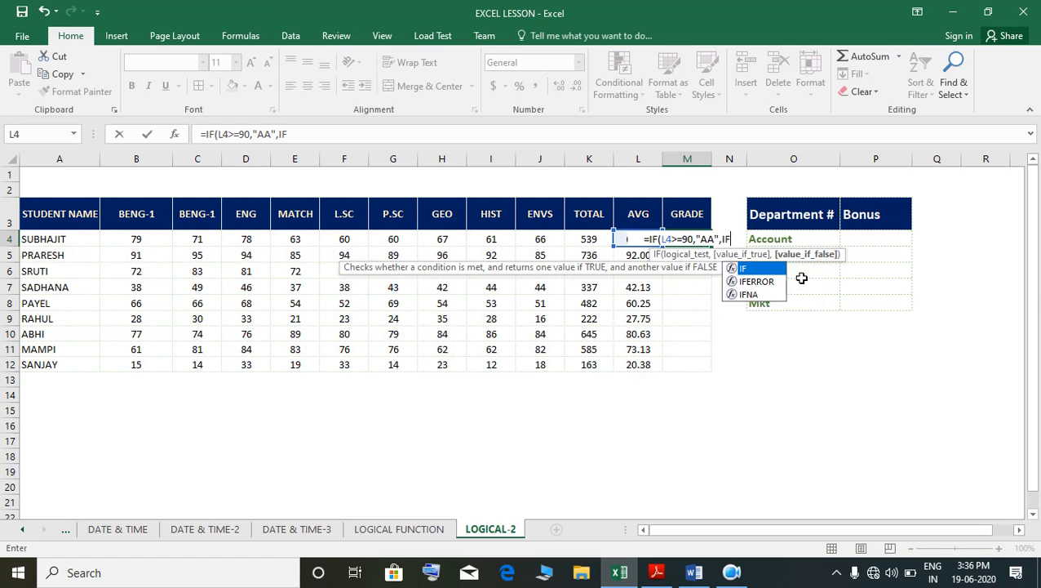
text((L4>)
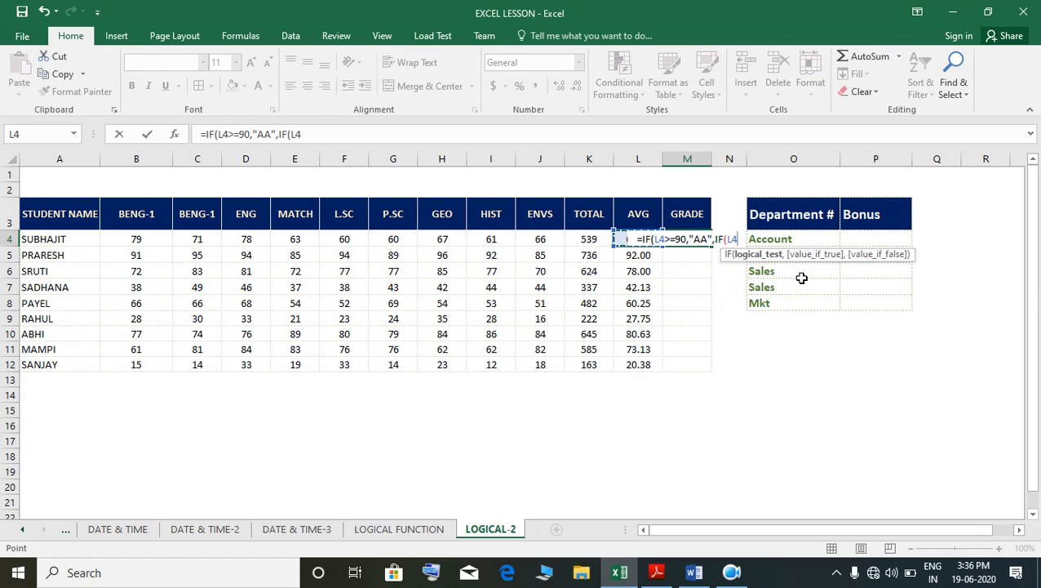
text(=80)
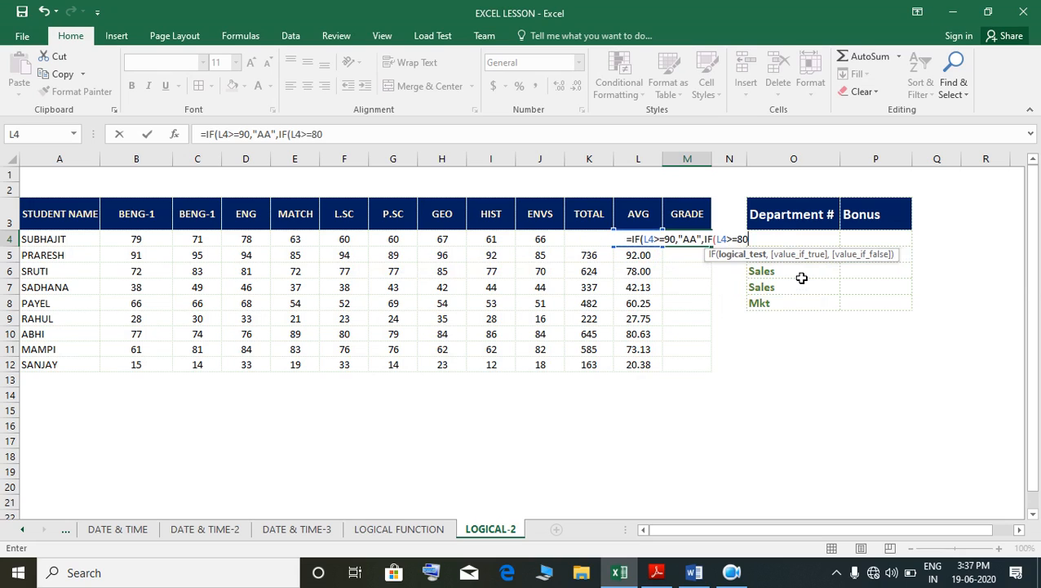
text(,)
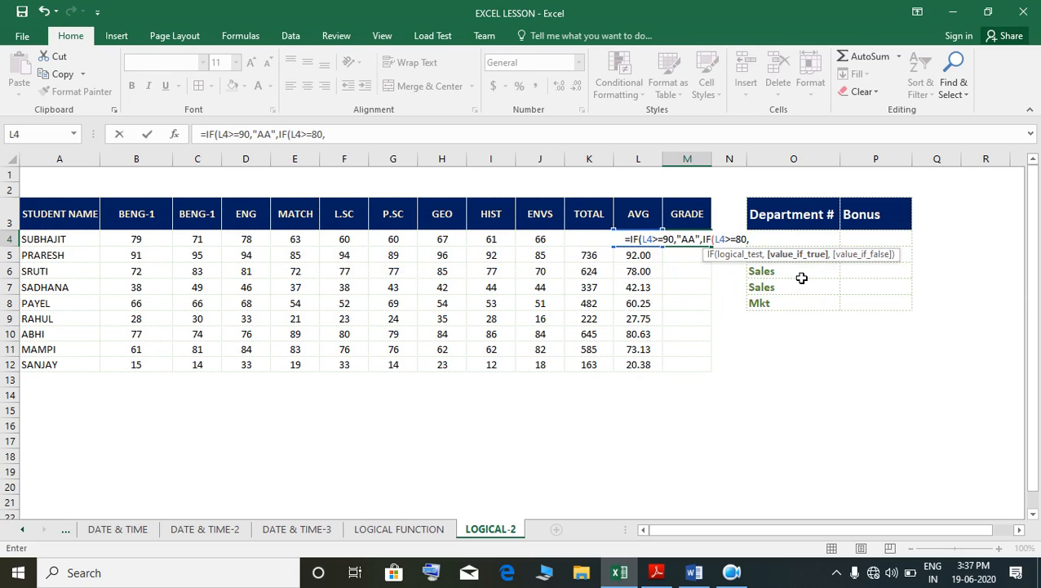
text("A)
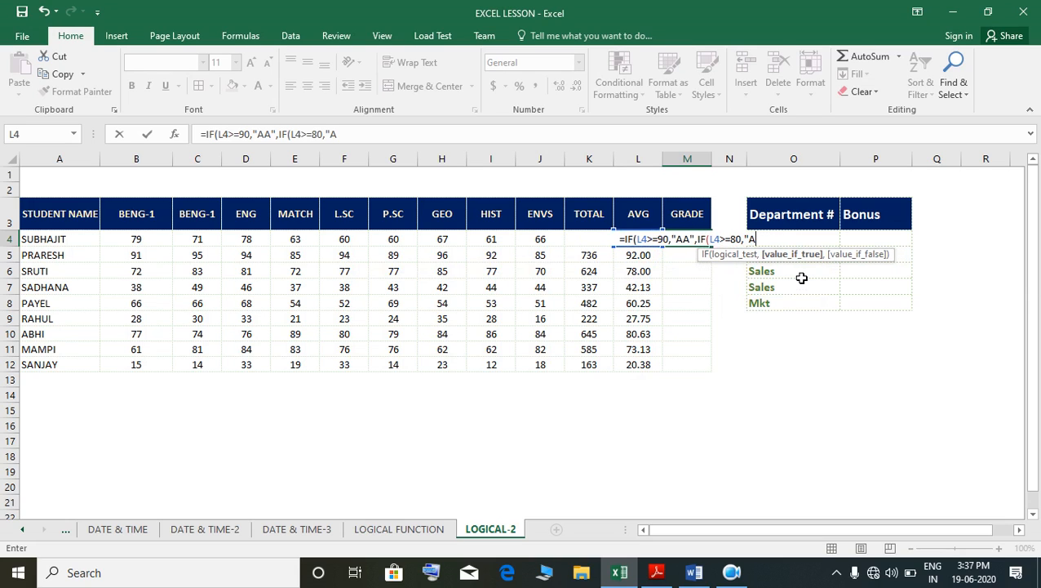
text(+)
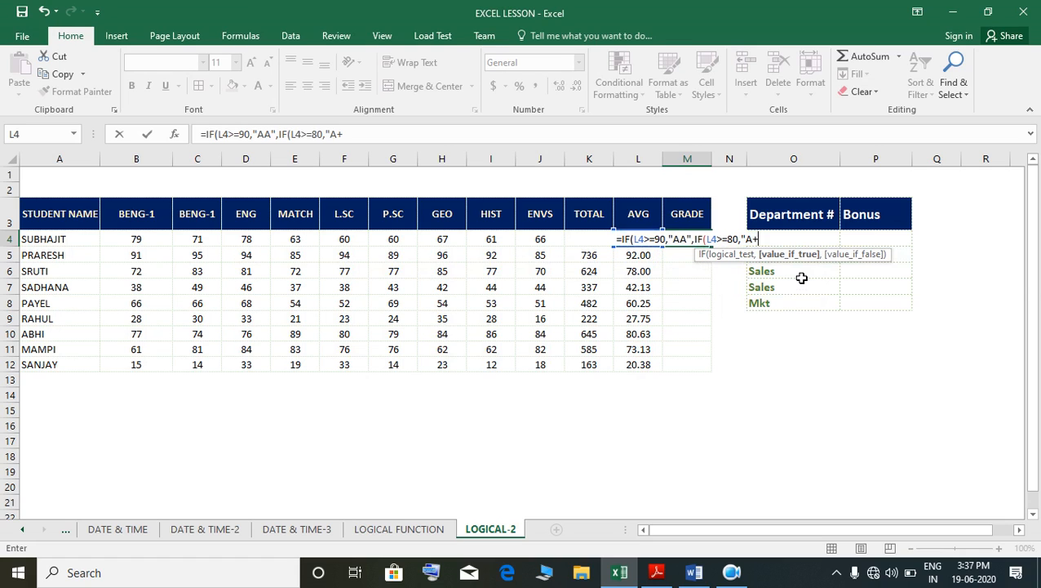
text(")
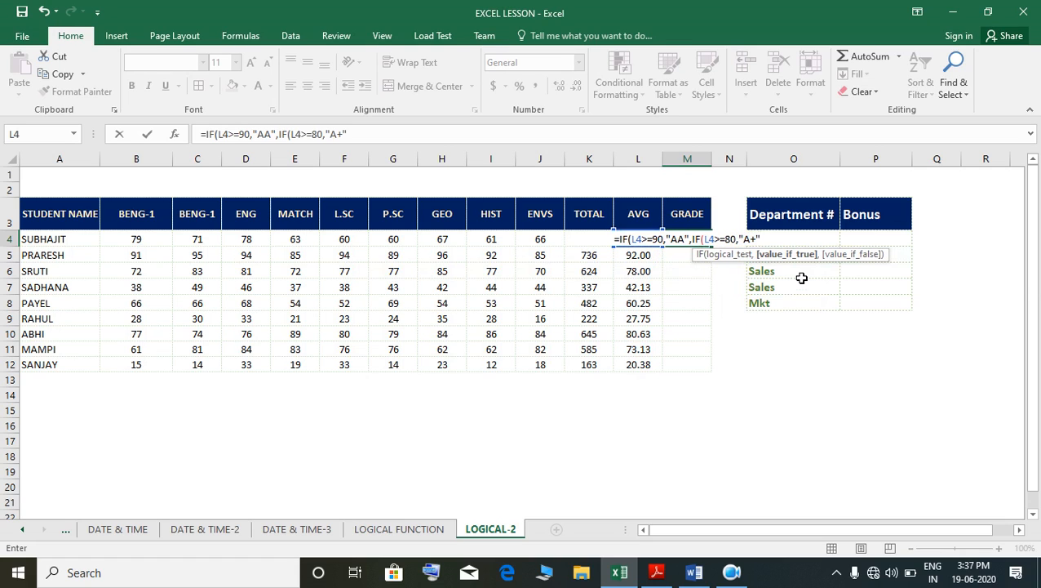
Step: Nest a third IF in the M4 grade formula that returns "A" when L4>=60
text(,IF()
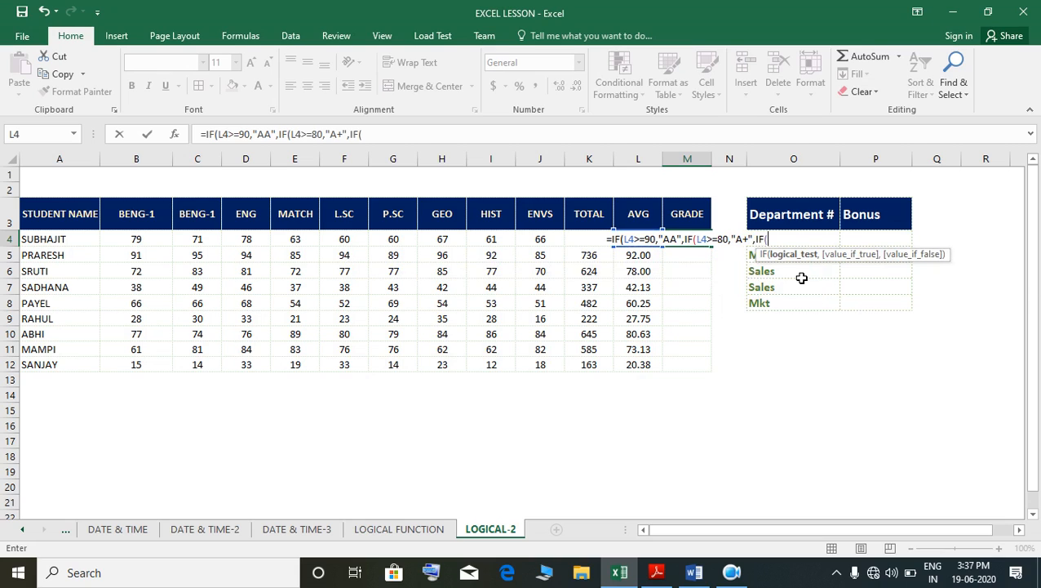
key(Left)
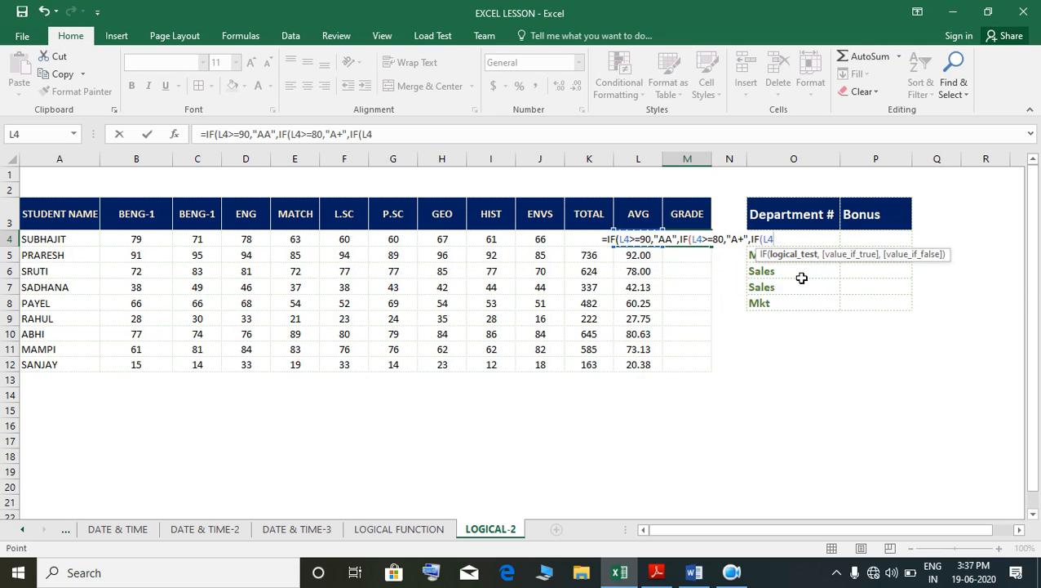
text(>=6)
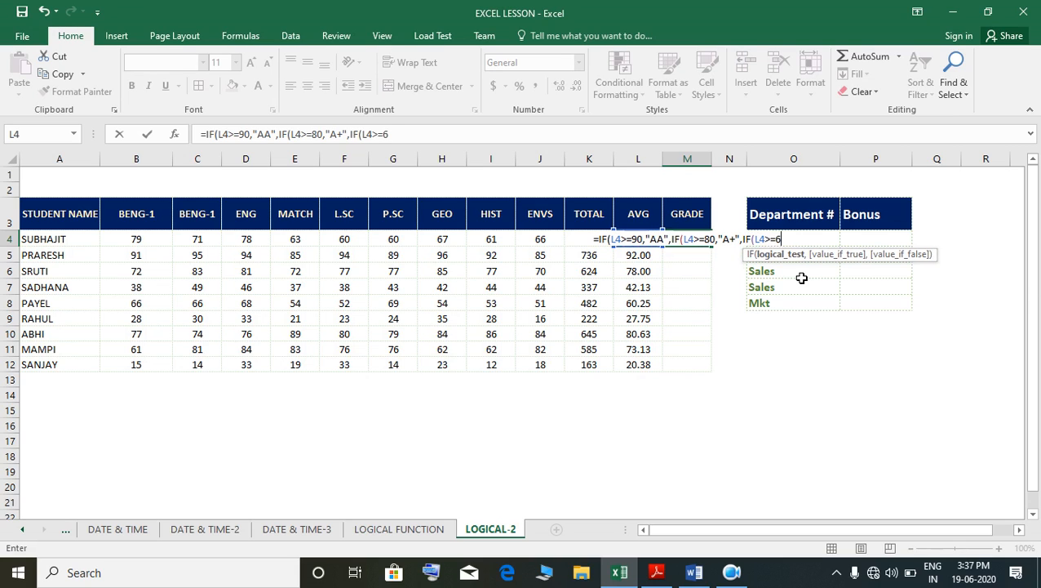
text(0,)
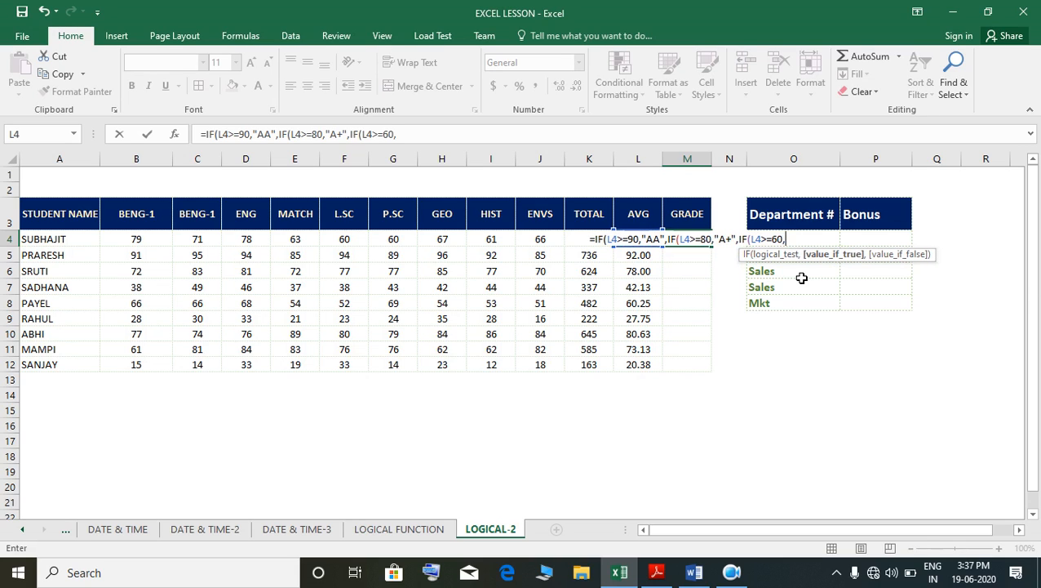
text("A)
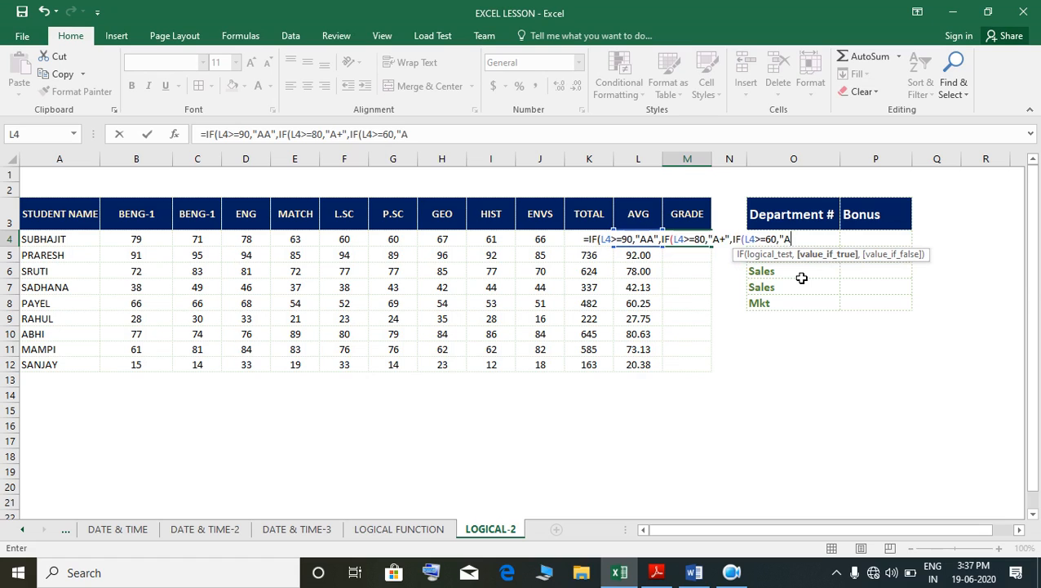
Step: Nest a fourth IF in the M4 grade formula that returns "B+" when L4>=45
text(",IF)
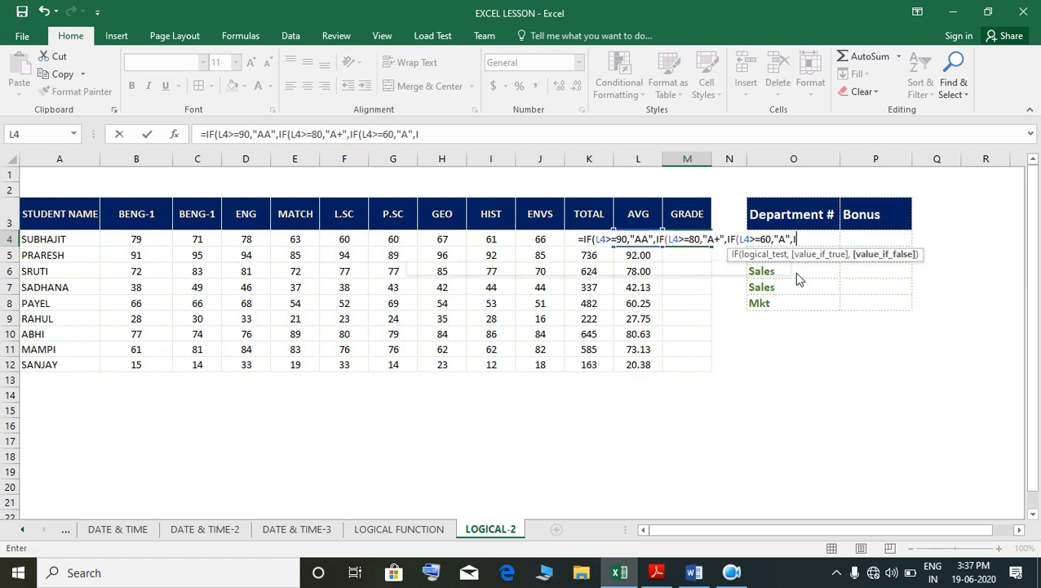
text(()
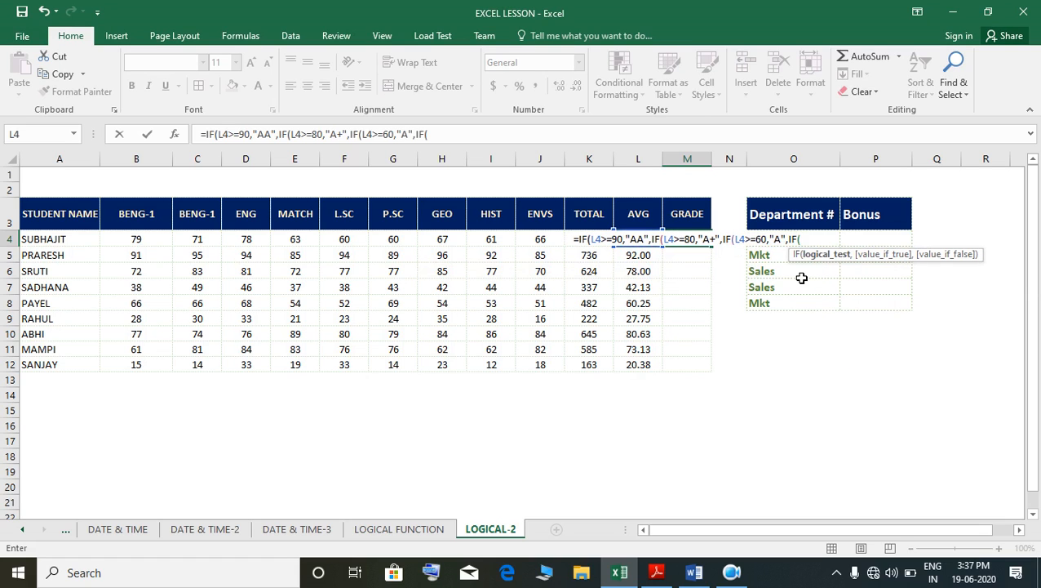
key(Left)
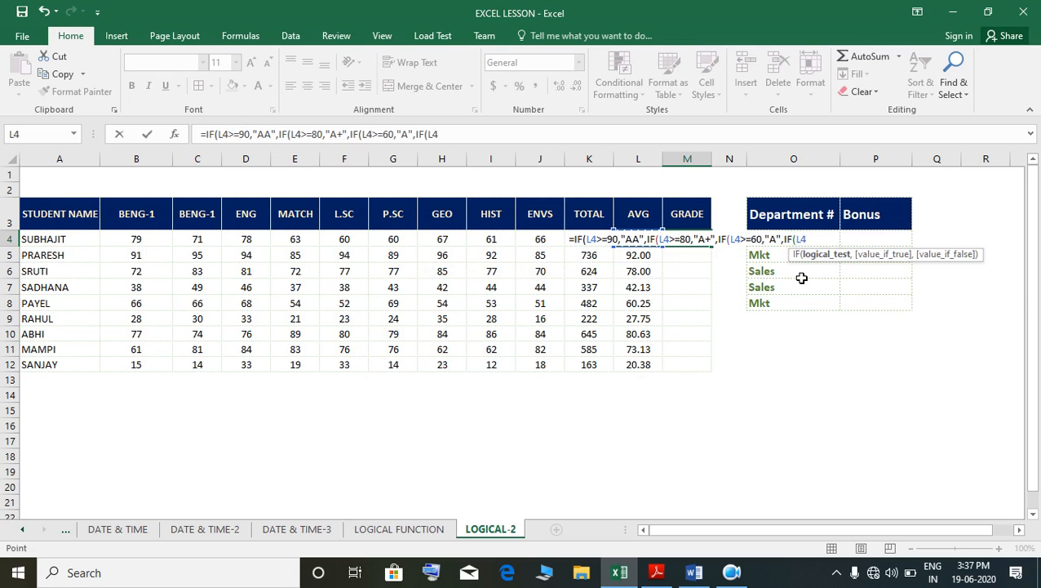
text(>=)
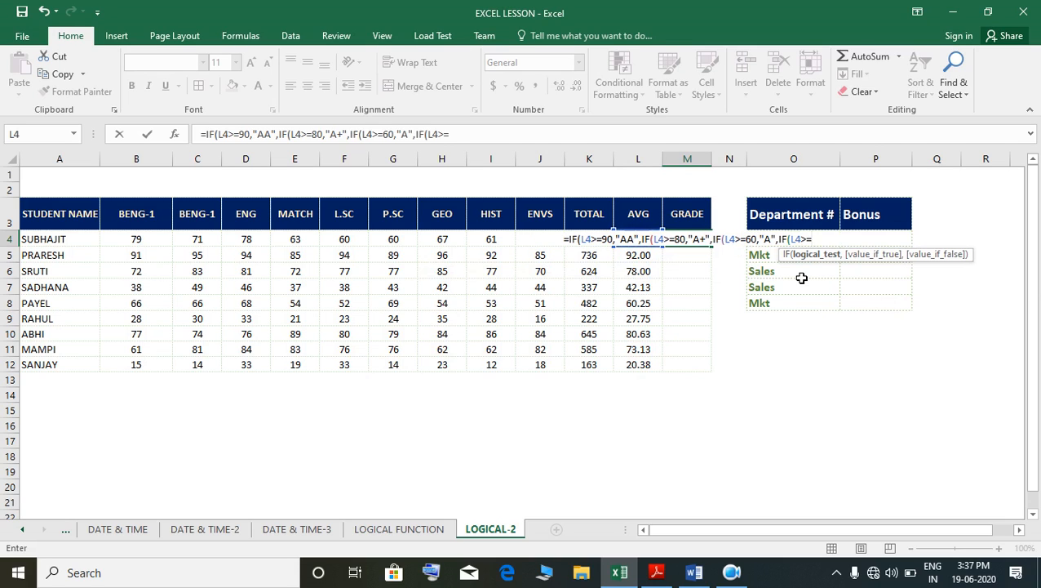
text(45)
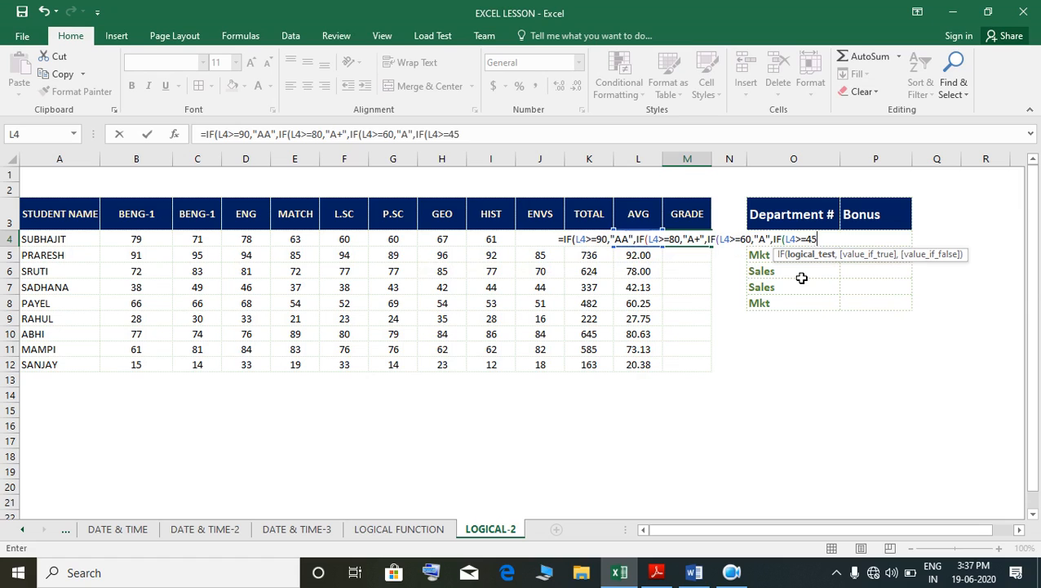
text(,"B)
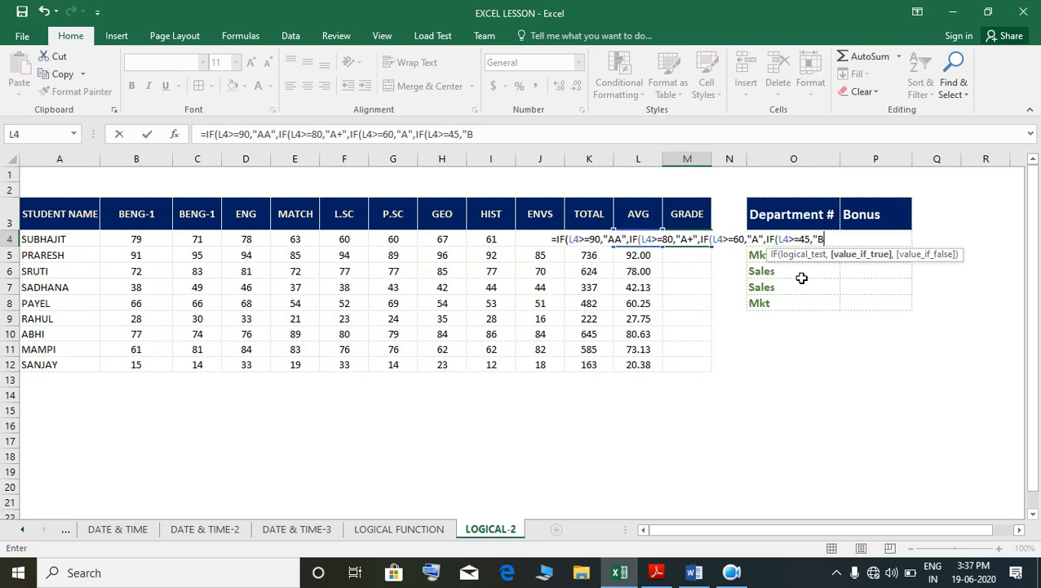
text(+)
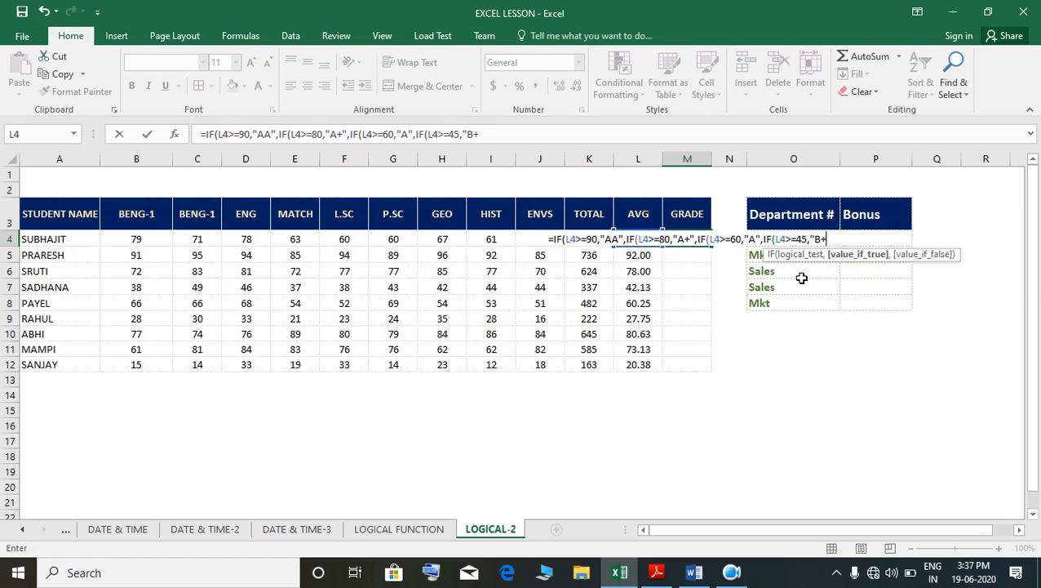
Step: Nest a fifth IF in the M4 grade formula that returns "B" when L4>=35
text(",IF)
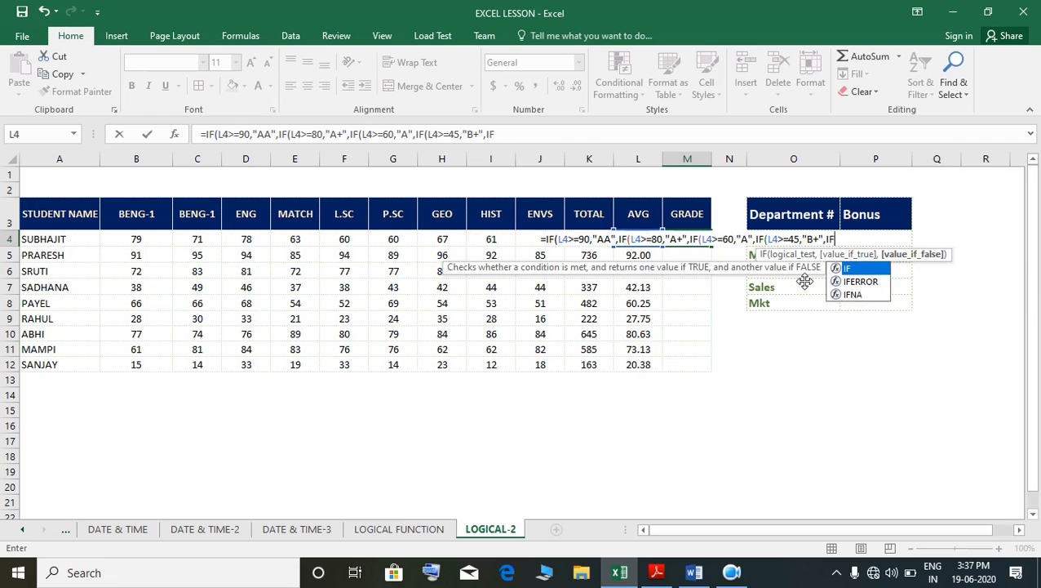
text(()
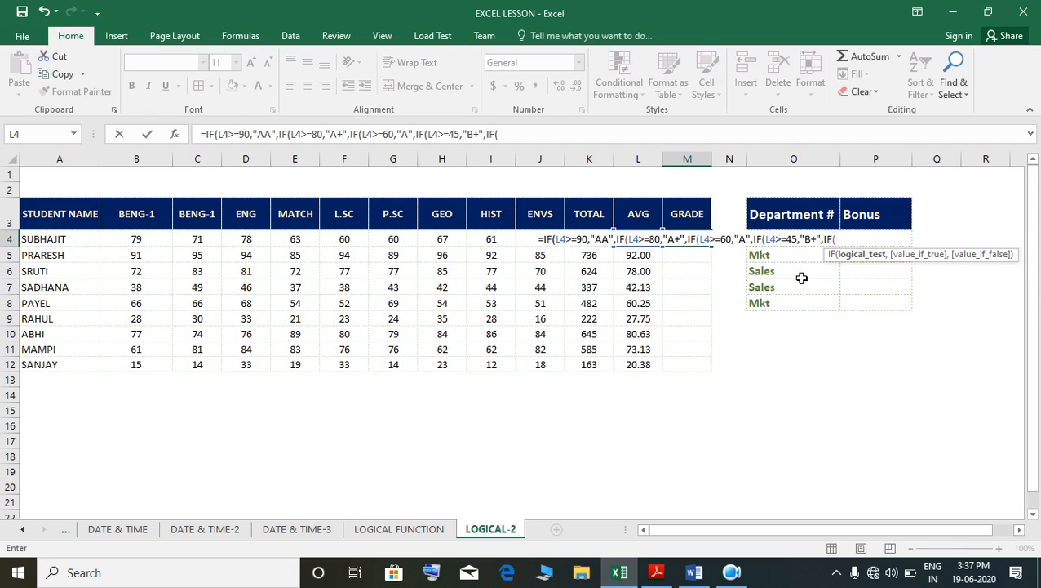
key(Left)
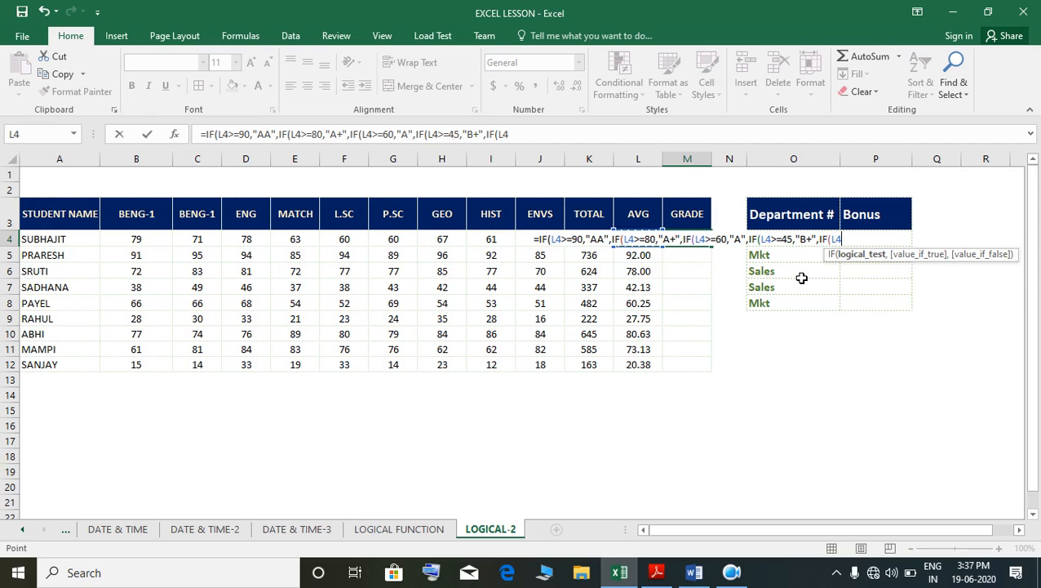
text(>=35)
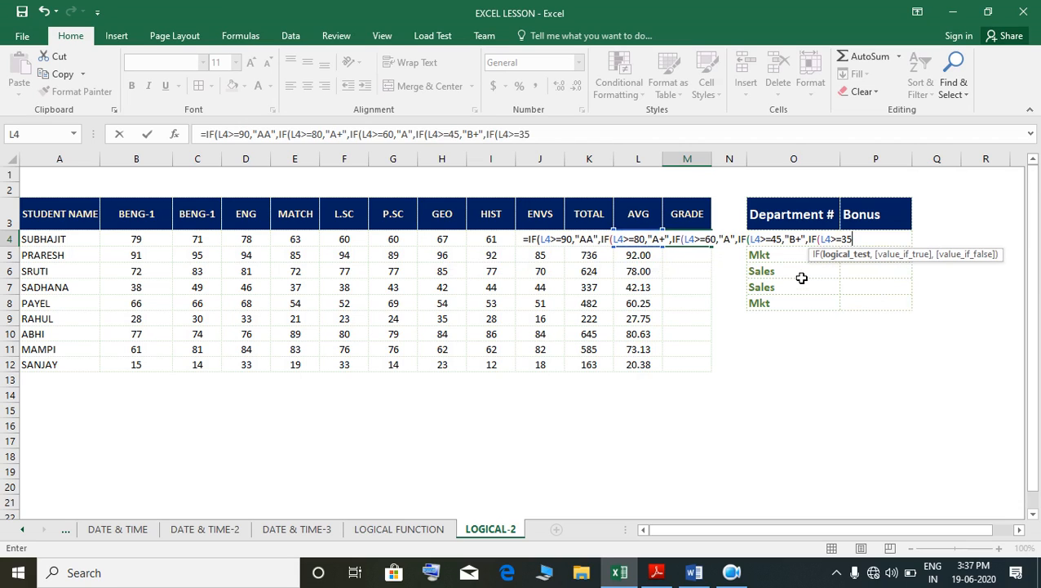
text(,)
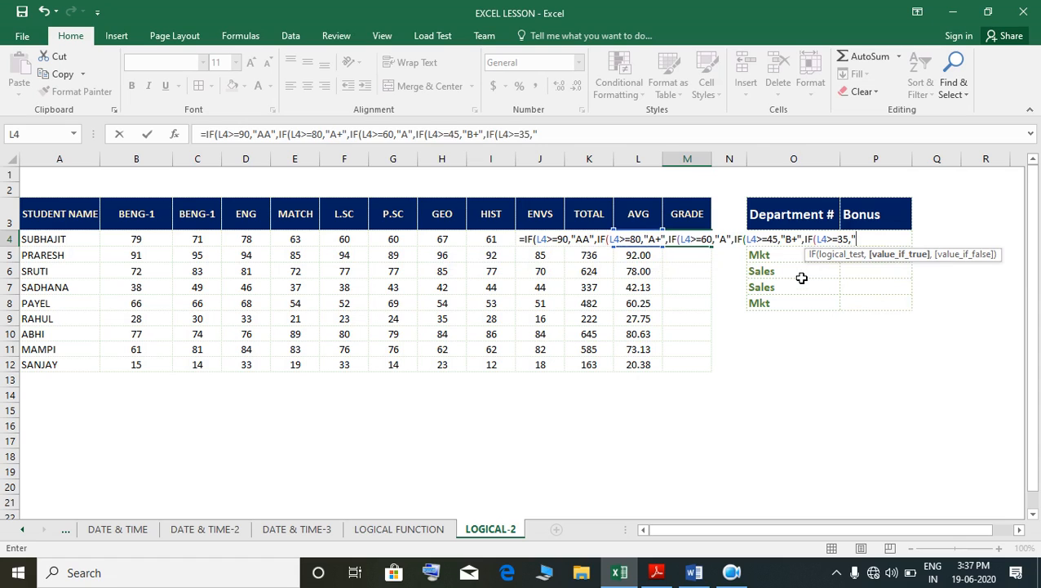
text(B")
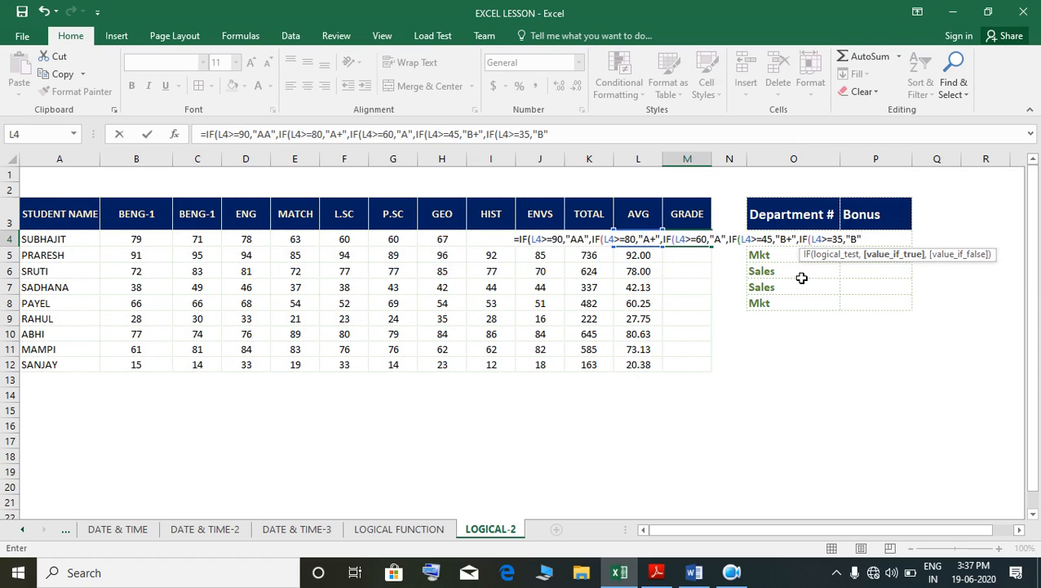
Step: Nest a sixth IF in the M4 grade formula that returns "C" when L4>=25
text(,IF()
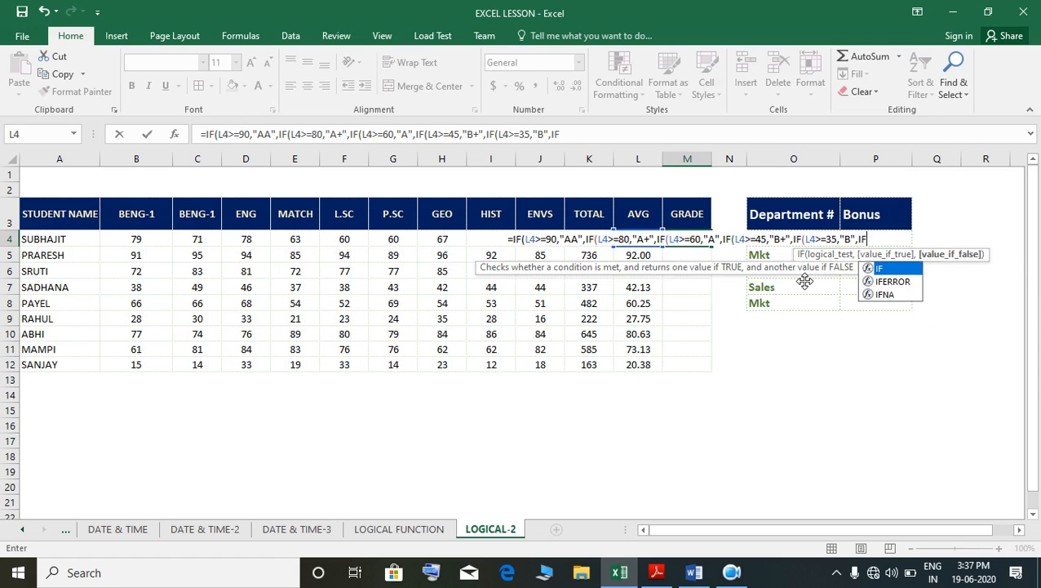
text(L4)
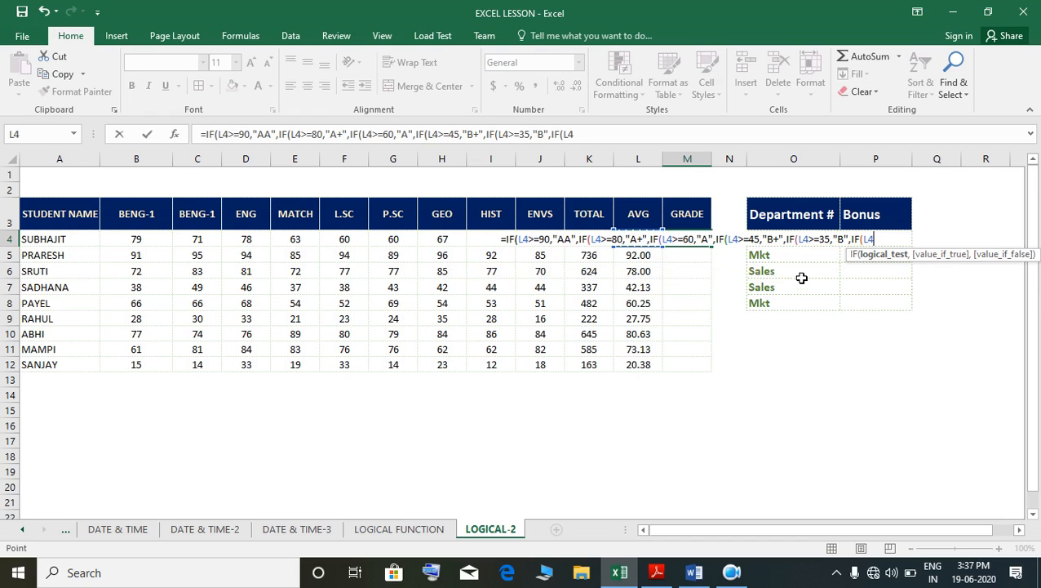
text(>)
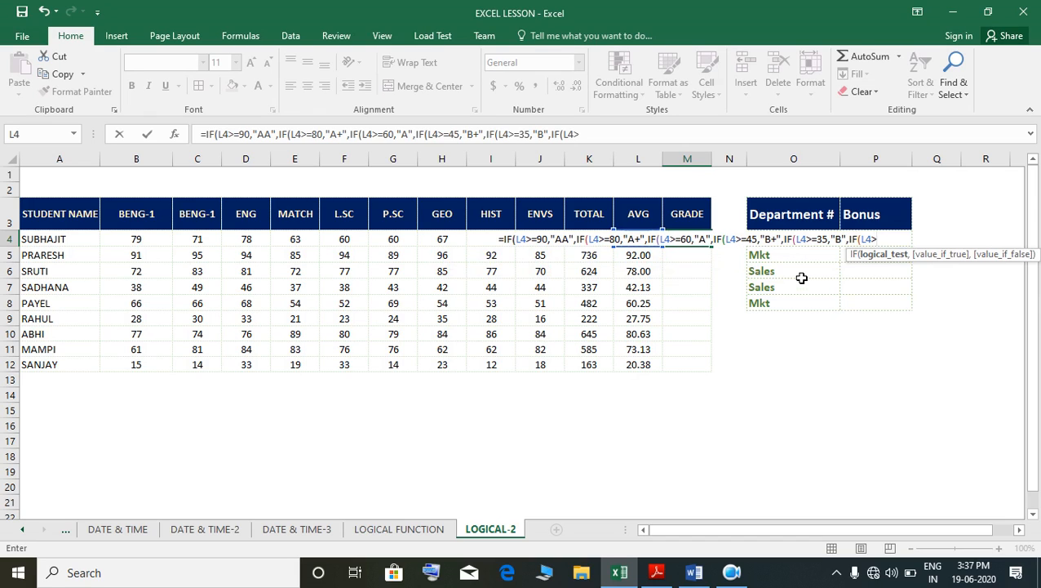
text(=)
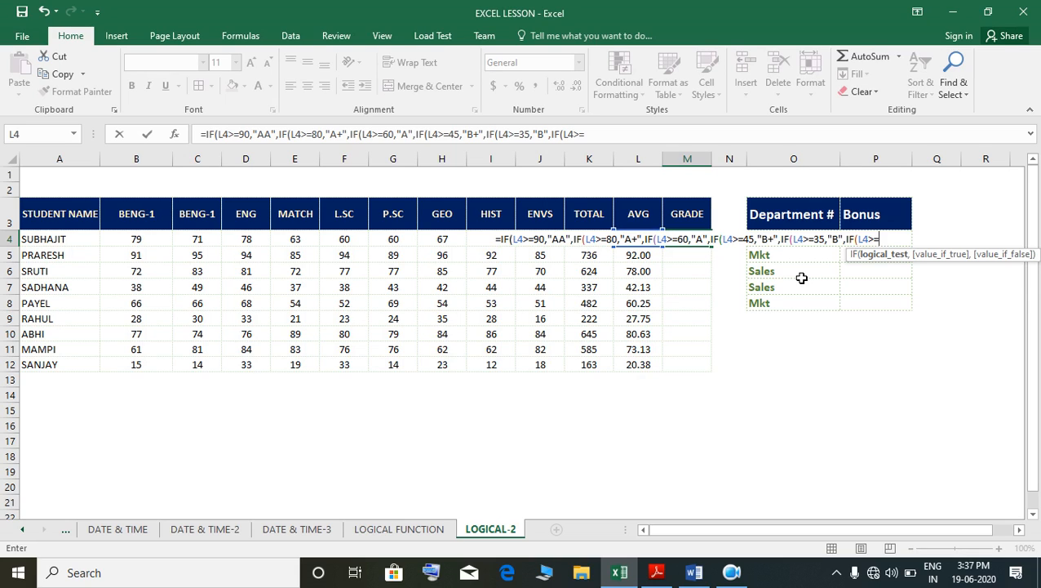
text(25)
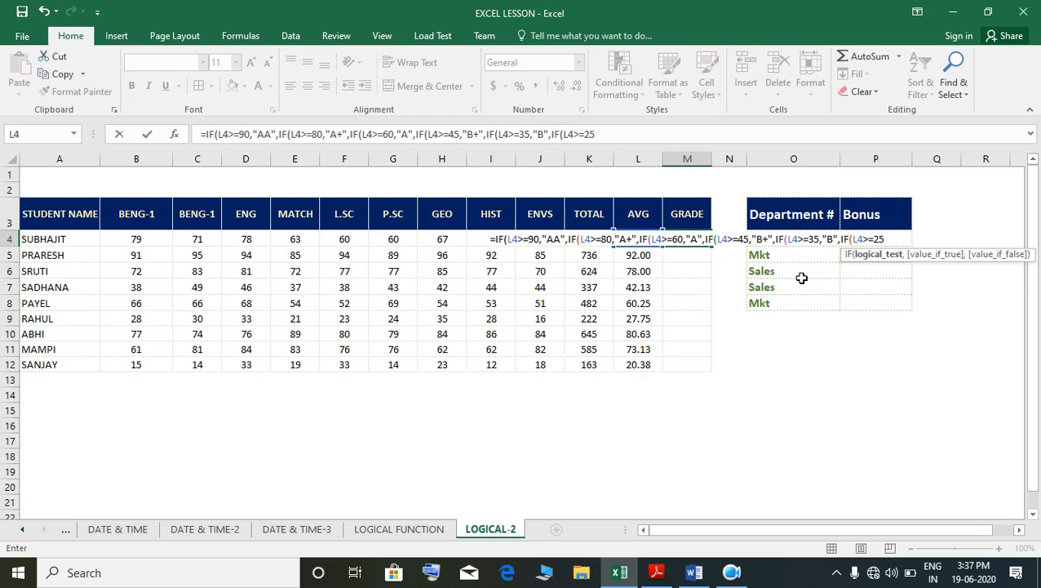
text(,)
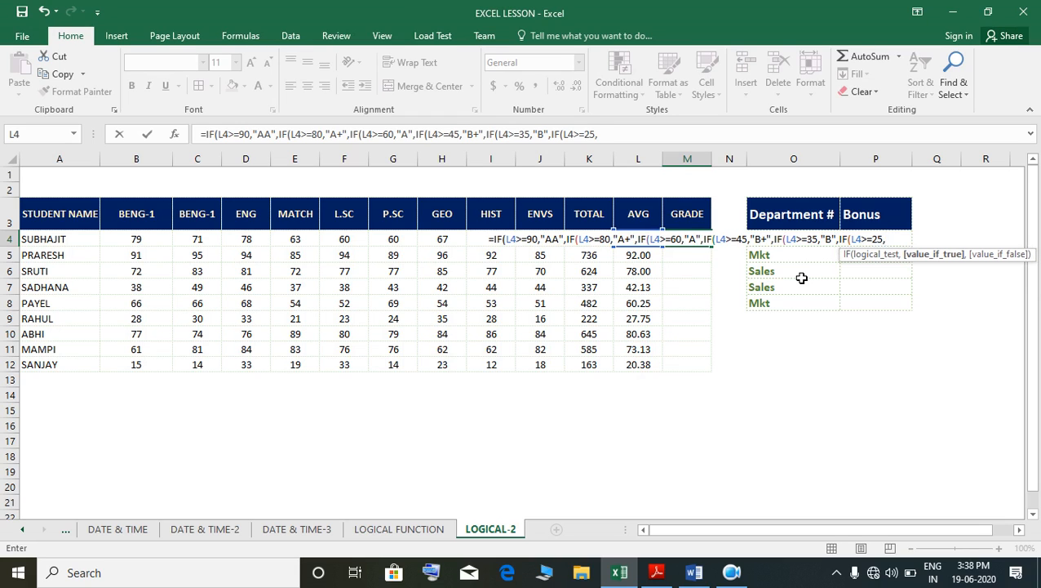
text("C"C)
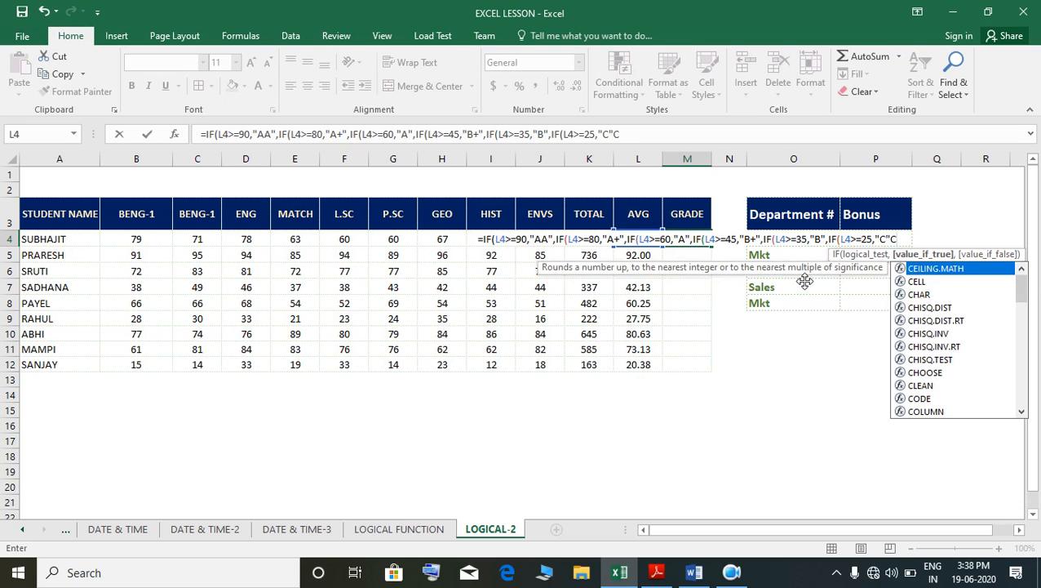
key(BackSpace)
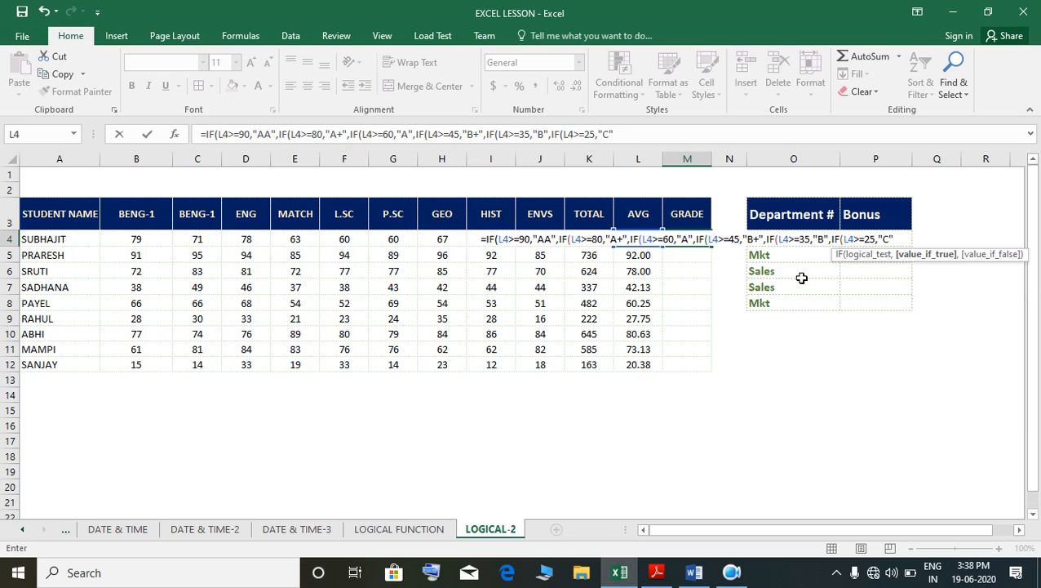
Step: Set "D" as the fallback grade in the M4 formula, close all six nested IFs and commit it
text(,)
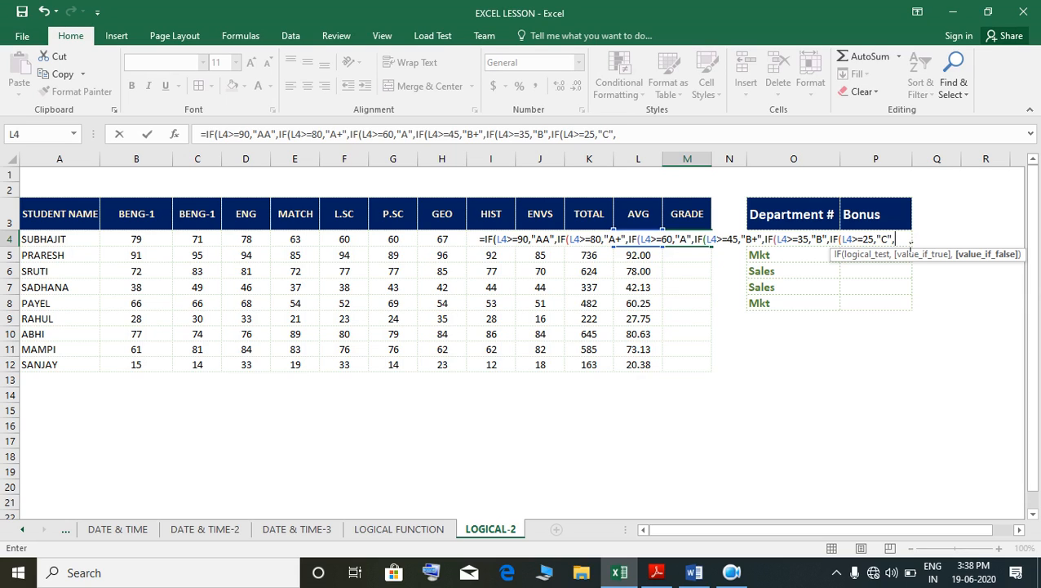
text(")
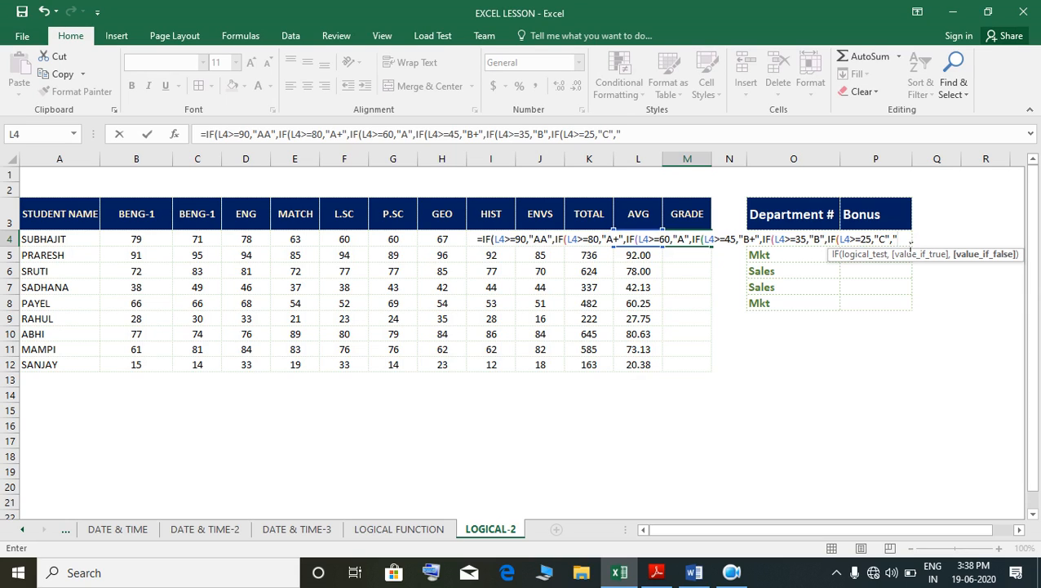
text(D)
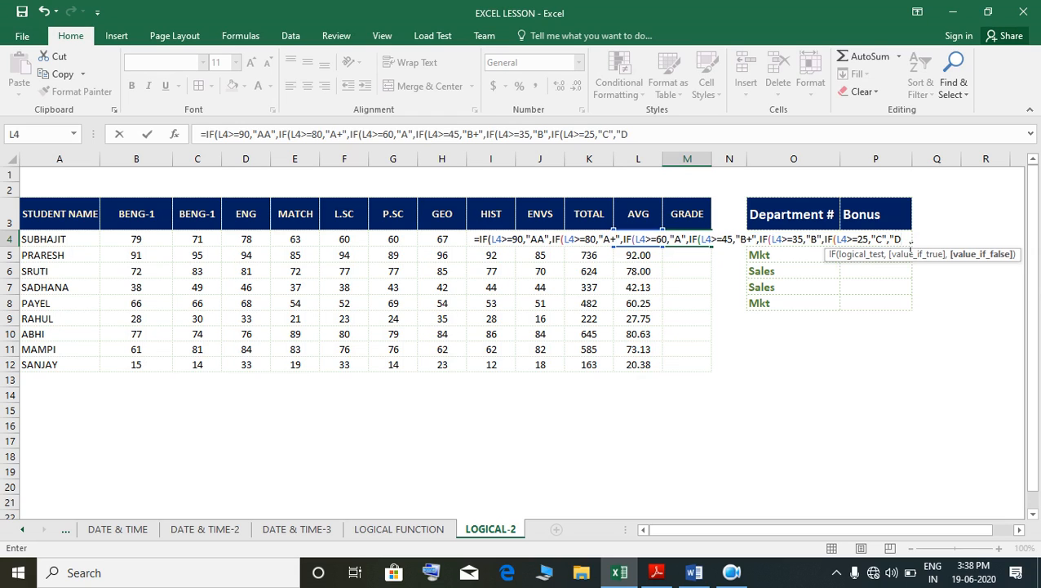
text("))
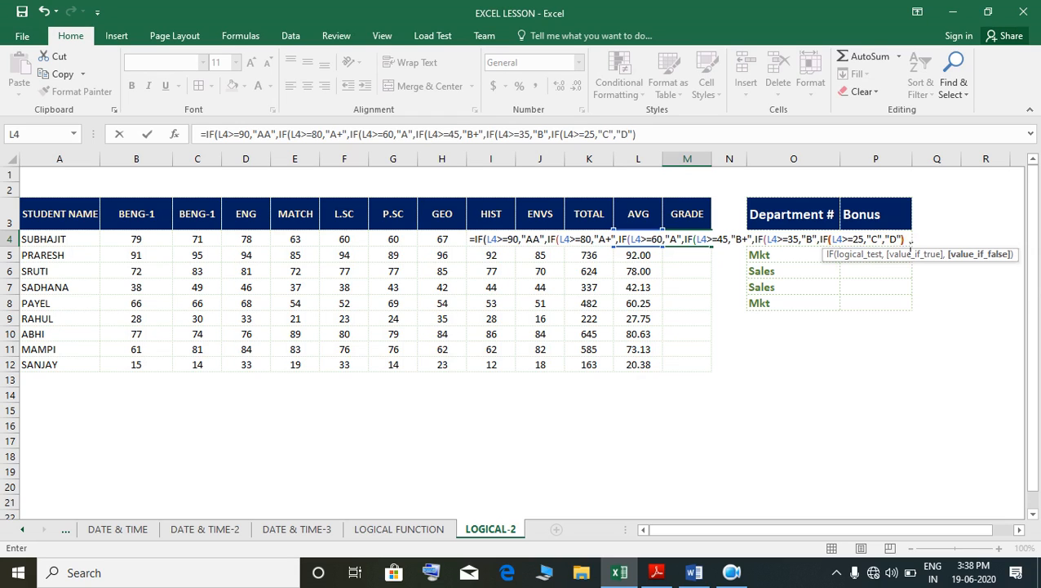
text()))))
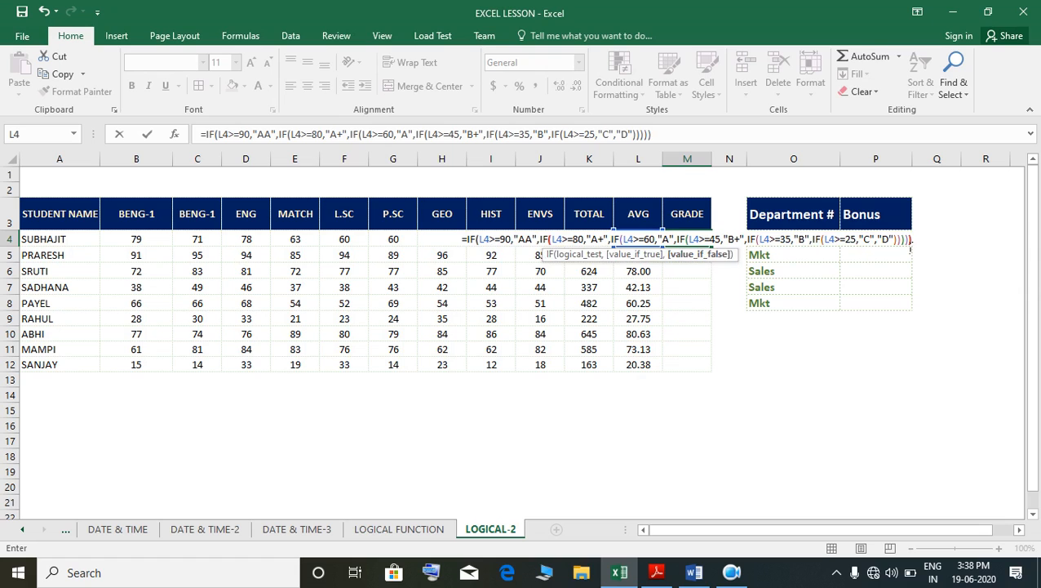
text())
key(Return)
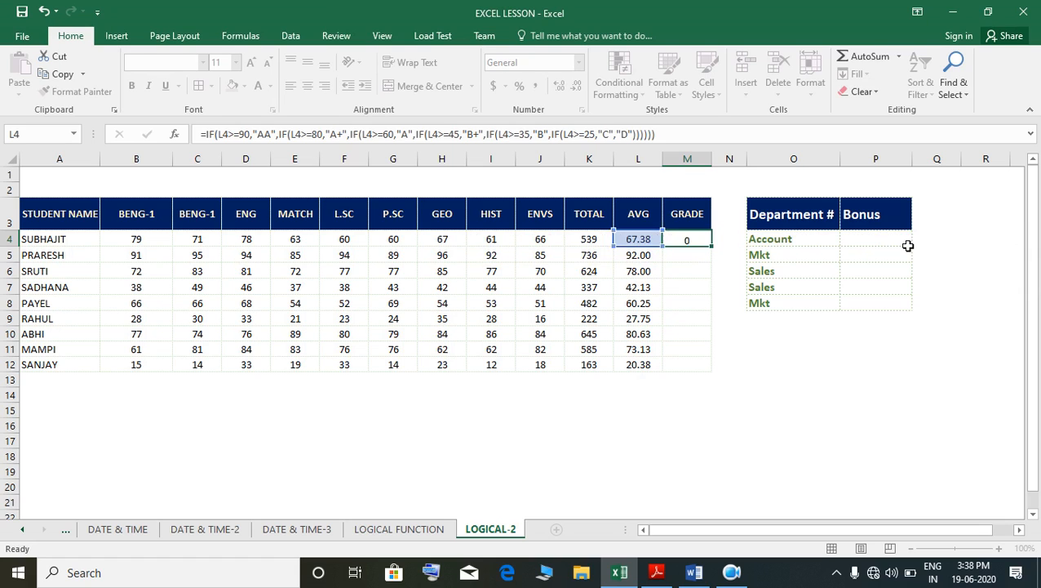
Step: Fill the M4 grade formula down the GRADE column through M12
click(687, 239)
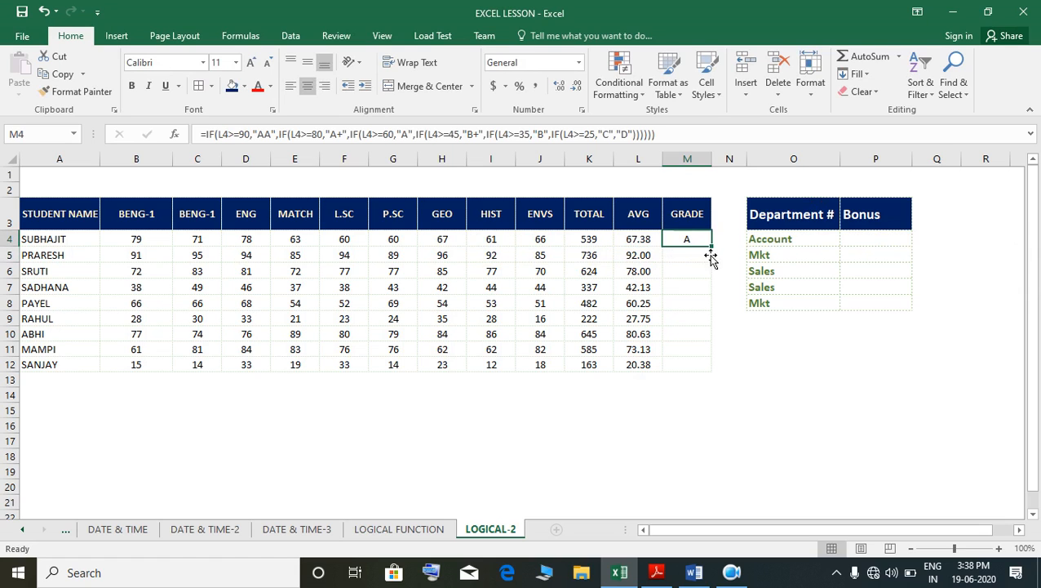
drag(712, 247, 716, 379)
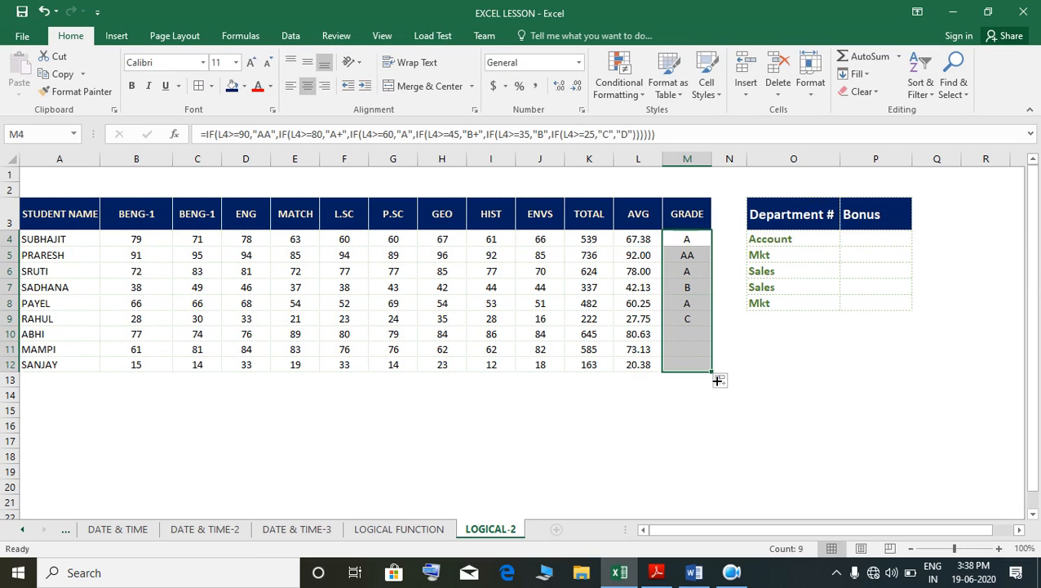
click(703, 246)
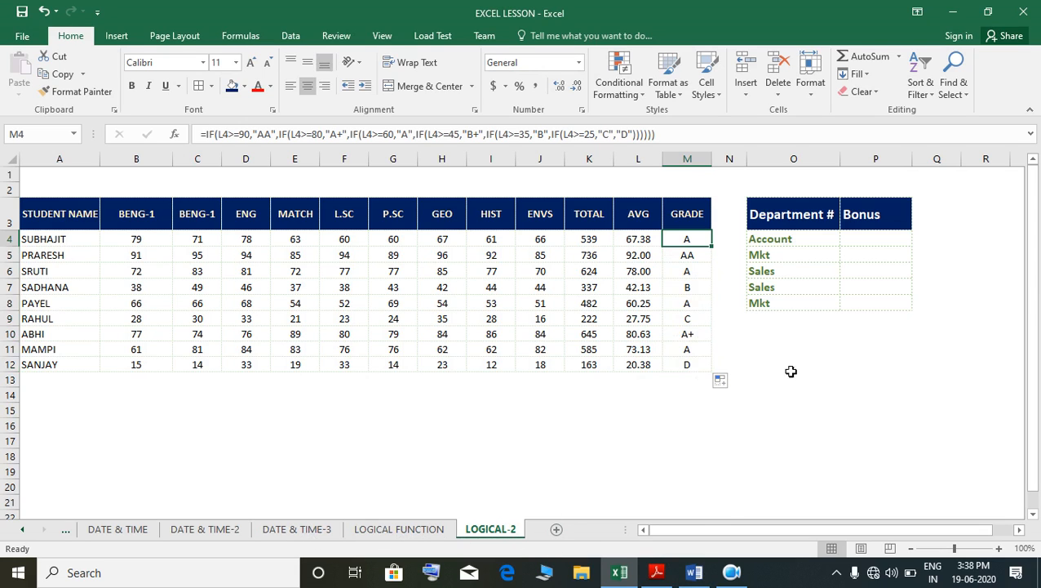
Step: Check the bonus table in the Word document, then enter =NOT(O4="SALES") in P4 of the Excel sheet
click(694, 572)
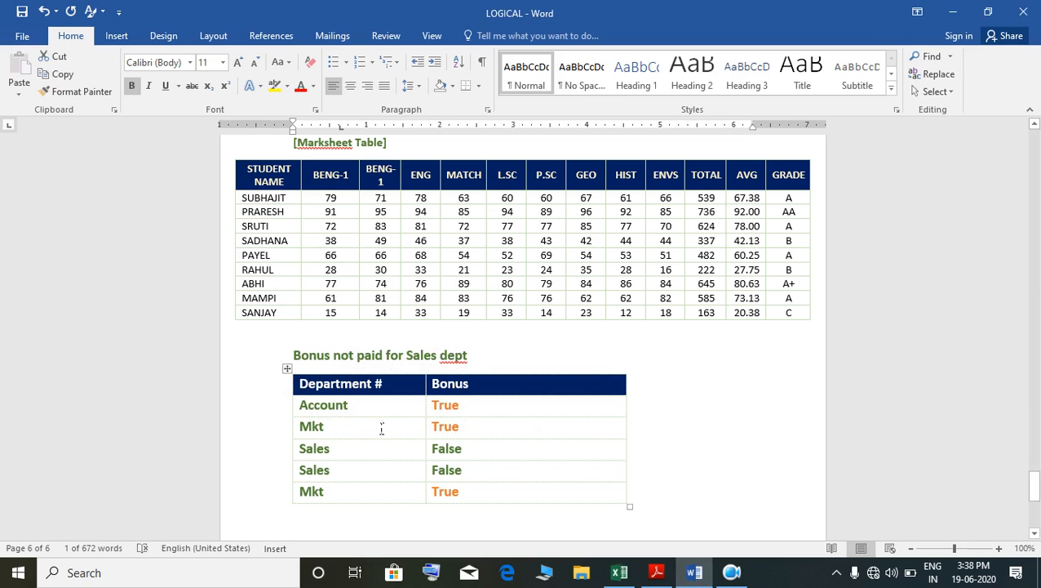
click(619, 572)
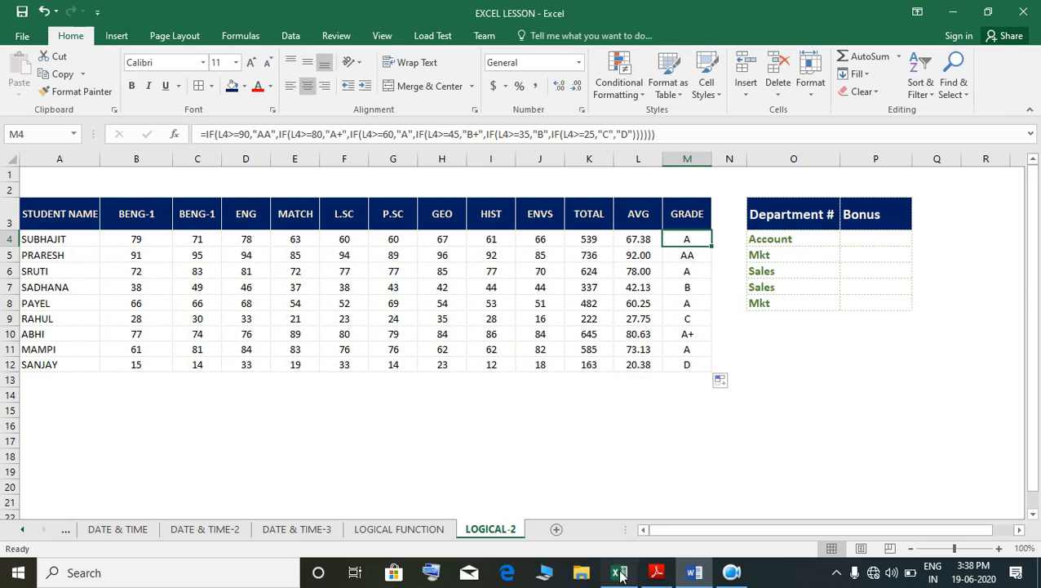
click(859, 241)
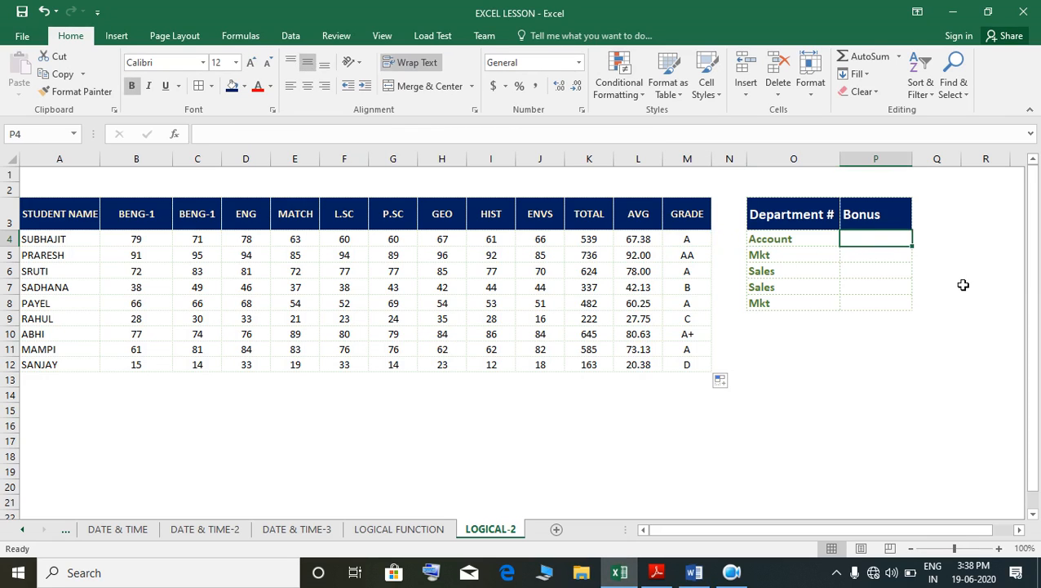
text(=N)
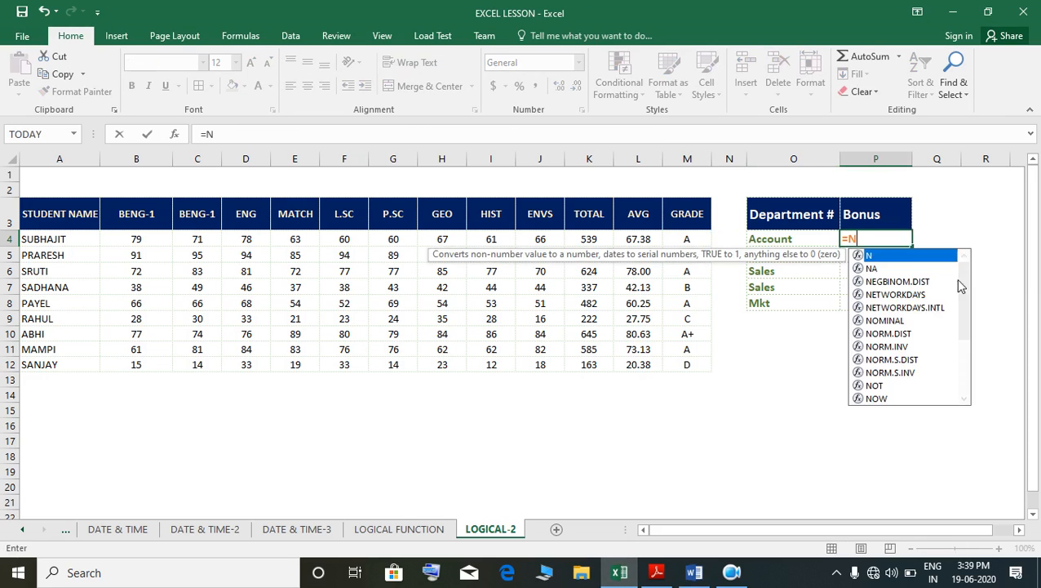
text(OT()
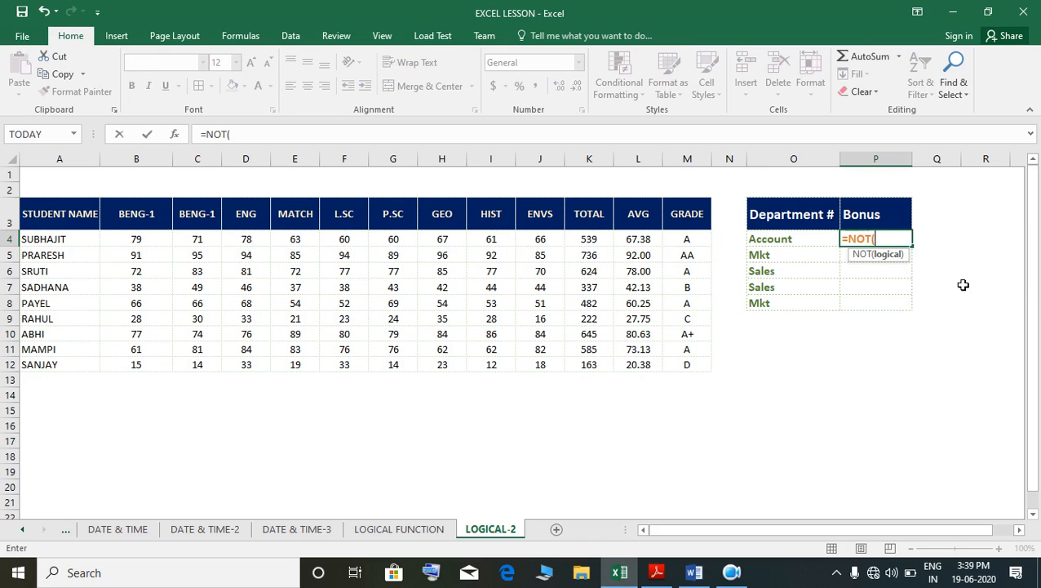
key(Left)
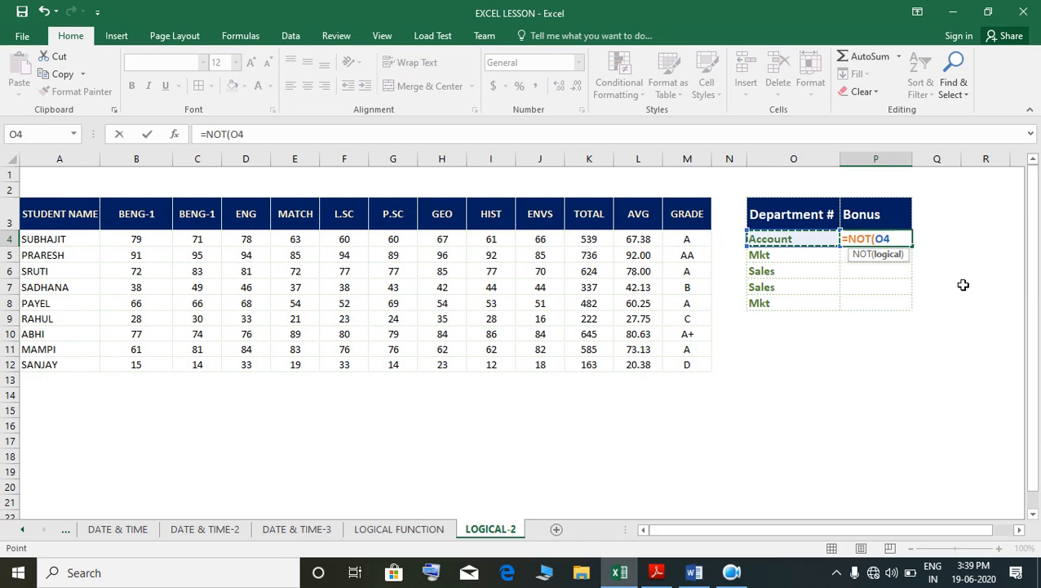
text(=)
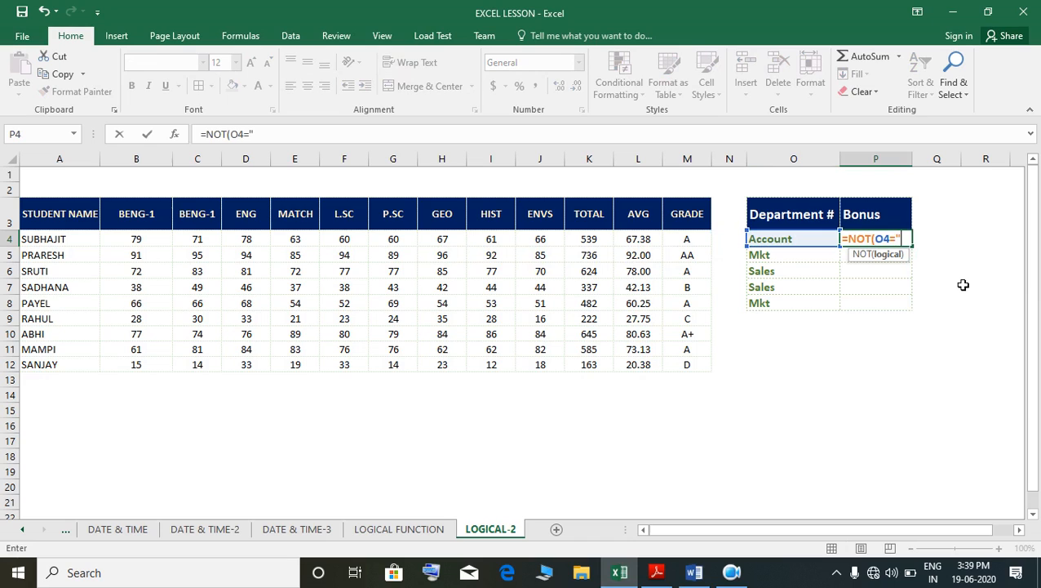
text("SALE)
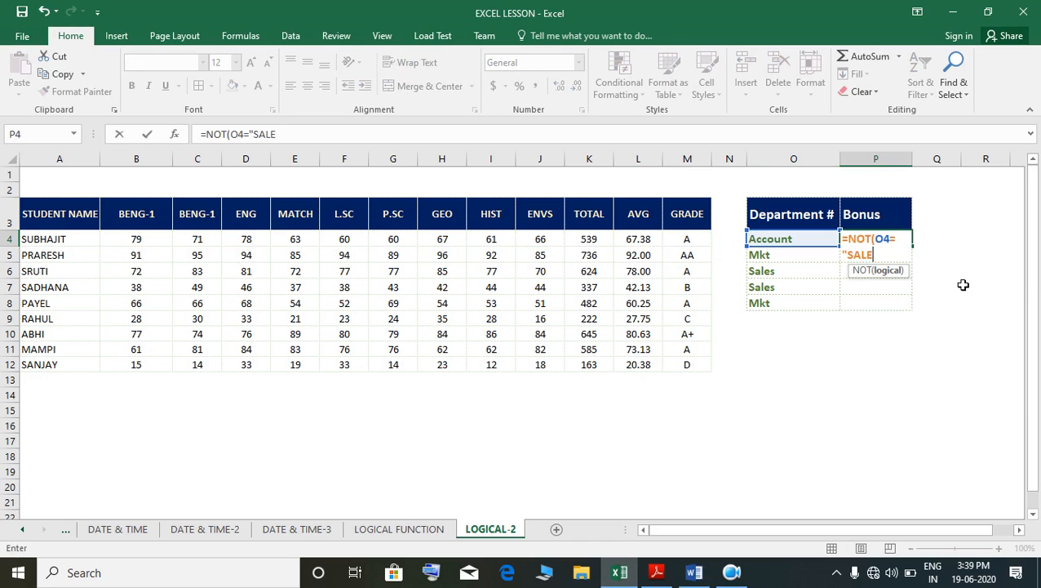
text(S)
key(Return)
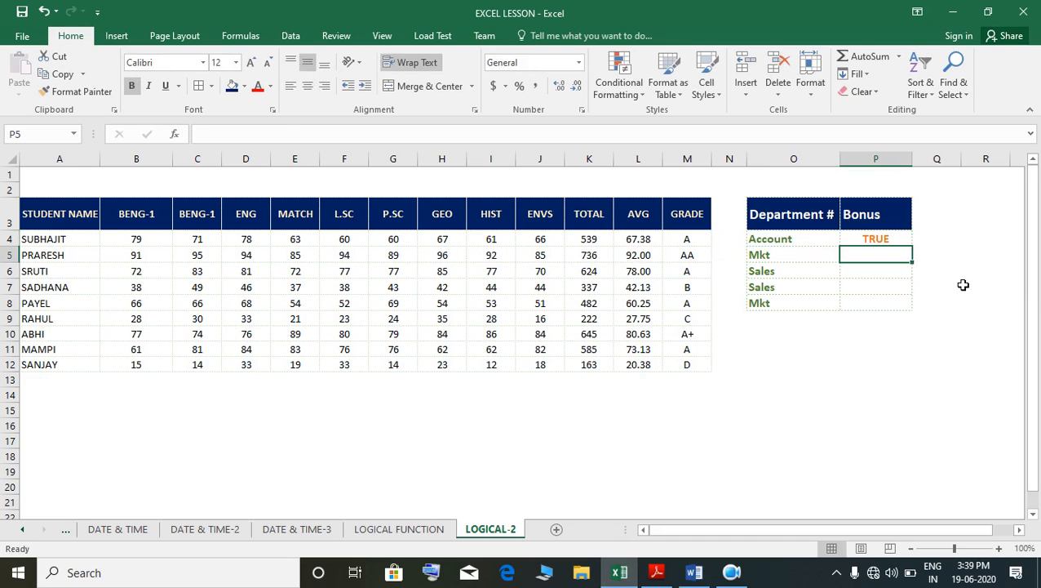
Step: Fill the P4 NOT formula down the Bonus column through P8
click(906, 245)
drag(912, 246, 911, 309)
click(864, 290)
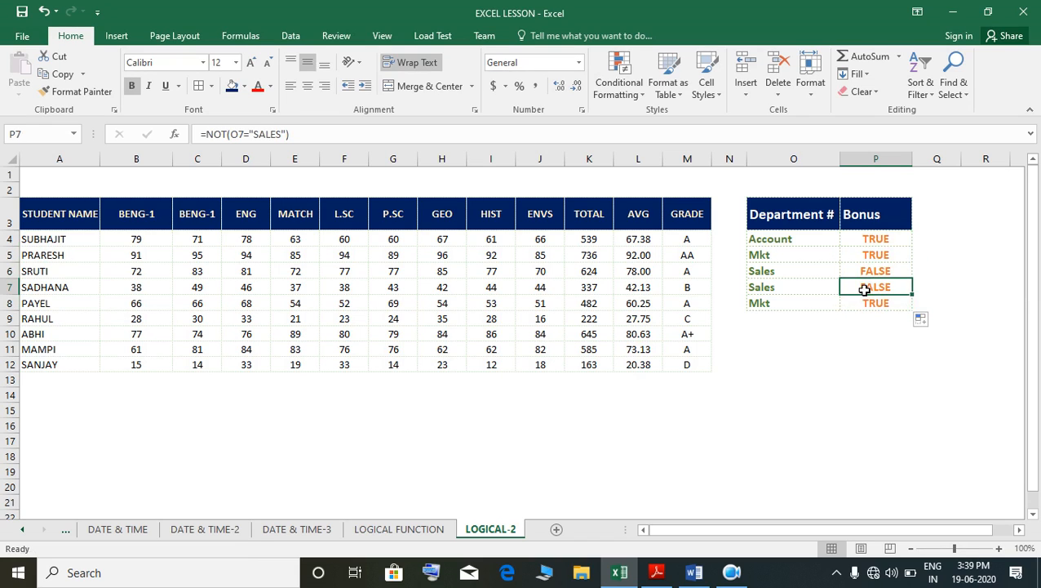
Step: Color the text of the two Sales bonus cells, P7 and P6, standard blue
click(867, 275)
click(869, 290)
click(270, 87)
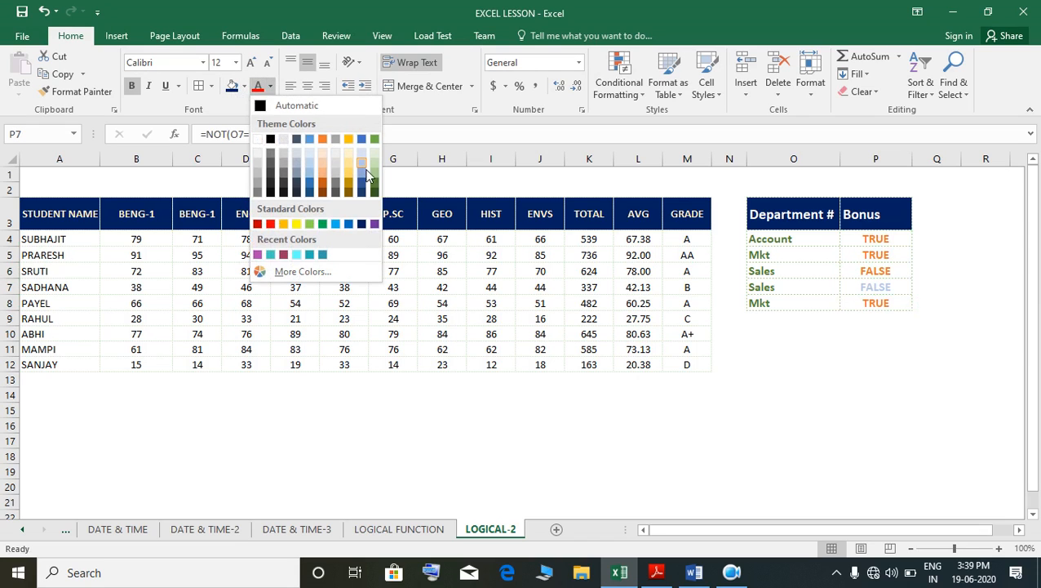
click(351, 223)
click(870, 275)
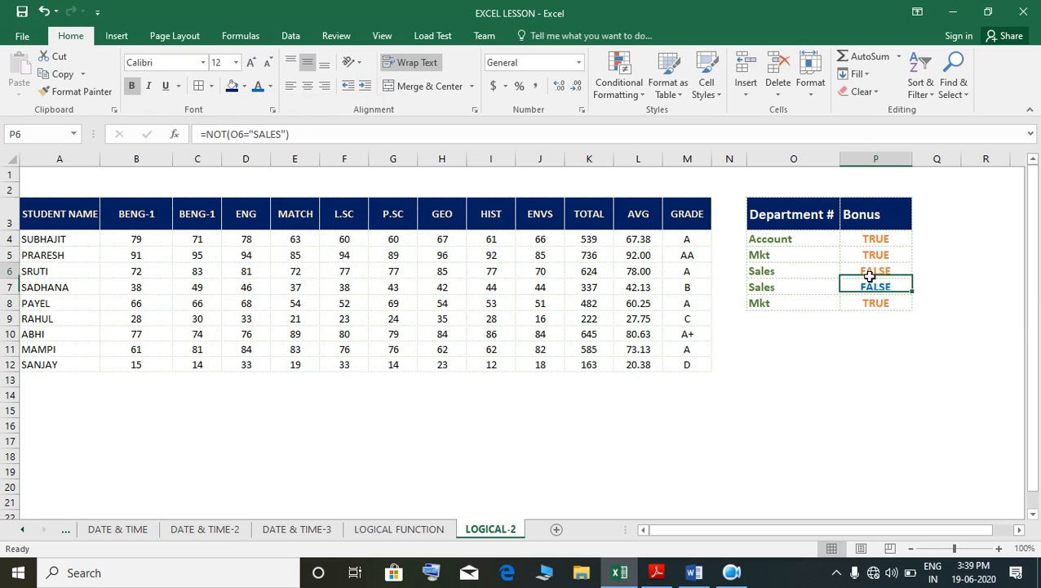
click(258, 86)
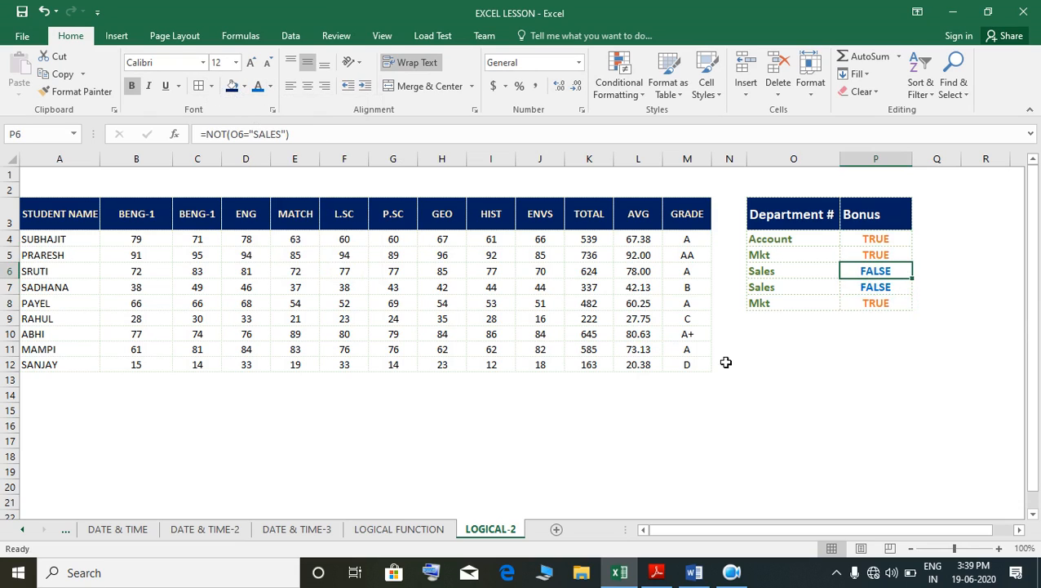
Step: Examine the Sales rows of the bonus table and the "SALES" condition in their NOT formulas
click(804, 382)
click(869, 276)
click(760, 276)
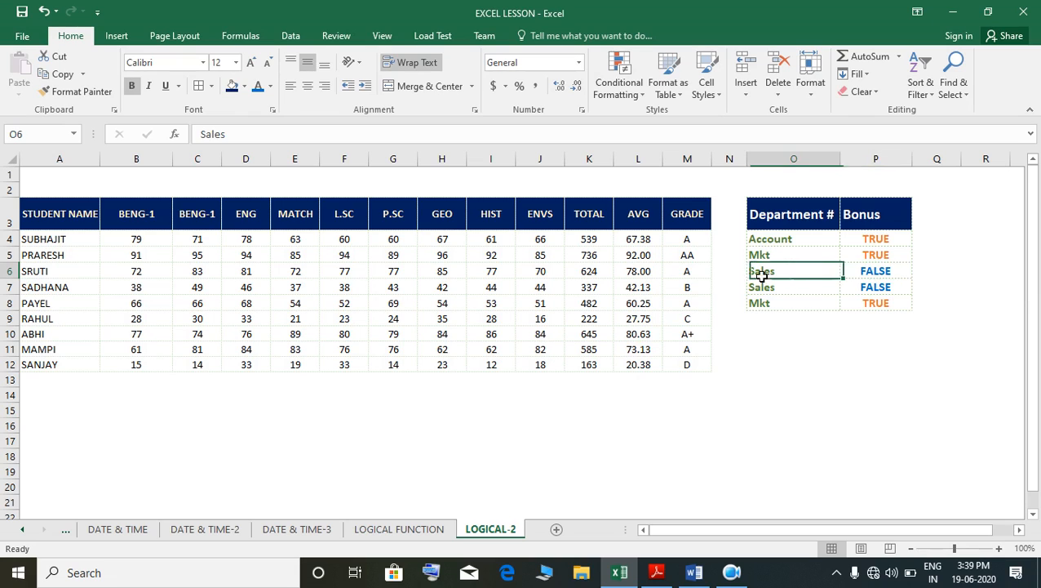
click(888, 278)
click(873, 292)
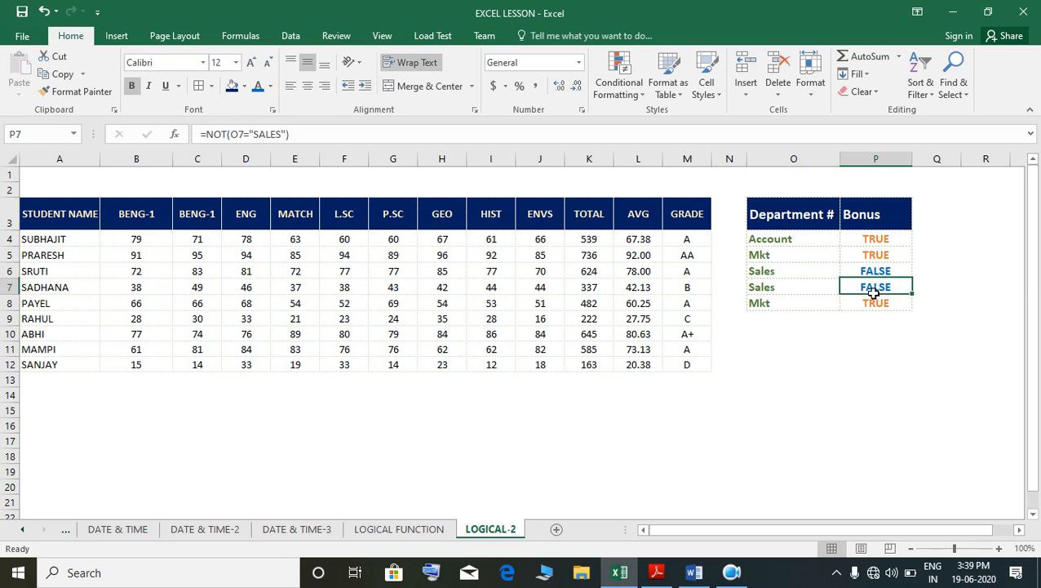
click(877, 273)
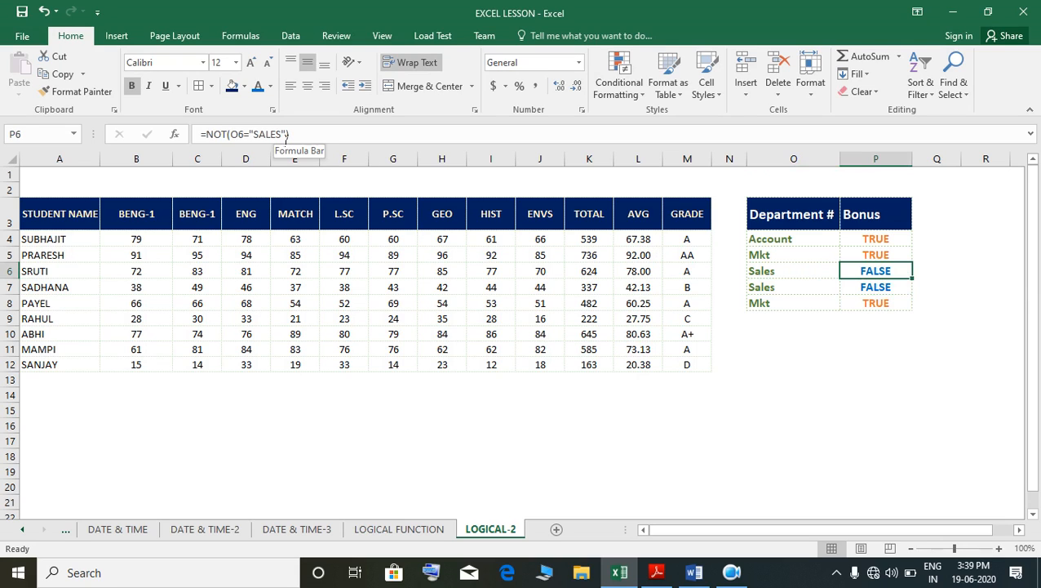
drag(285, 135, 262, 135)
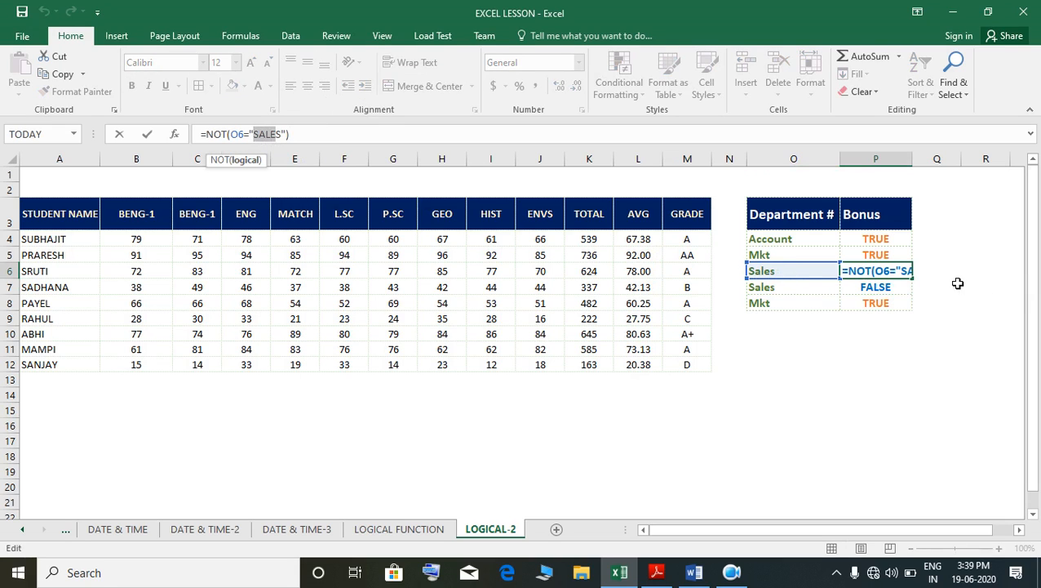
key(Return)
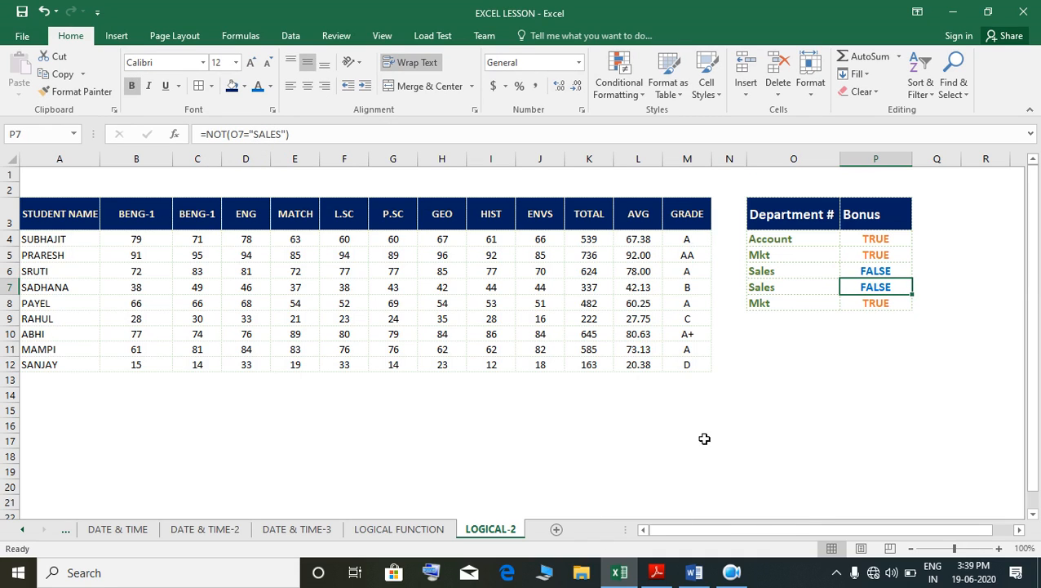
click(731, 572)
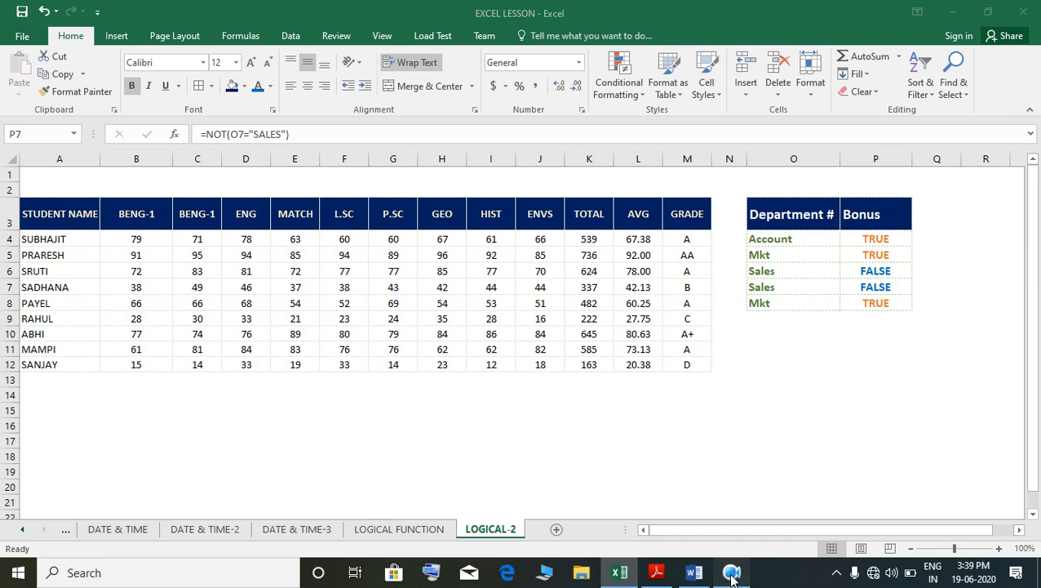
click(953, 12)
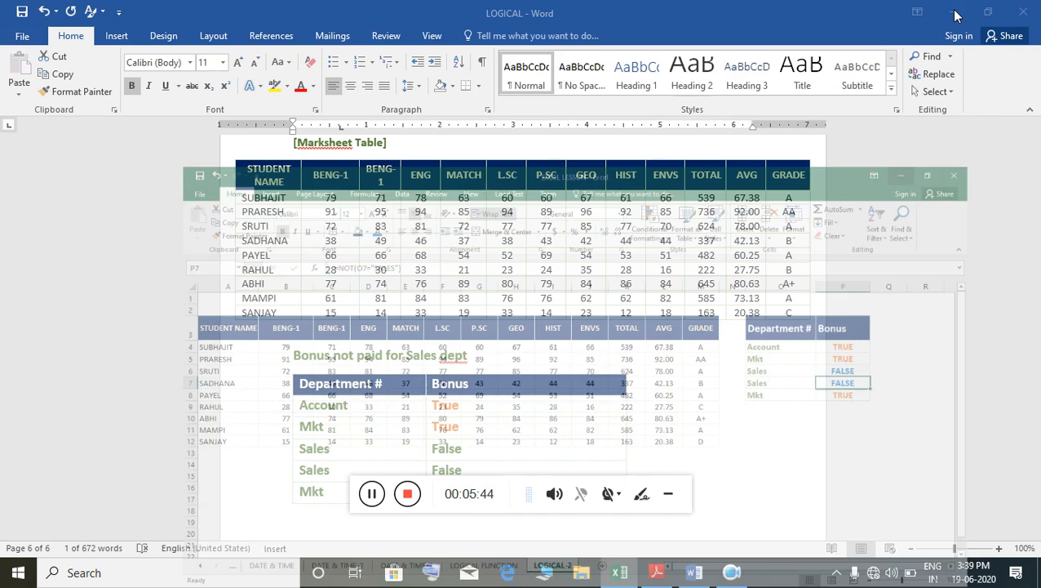